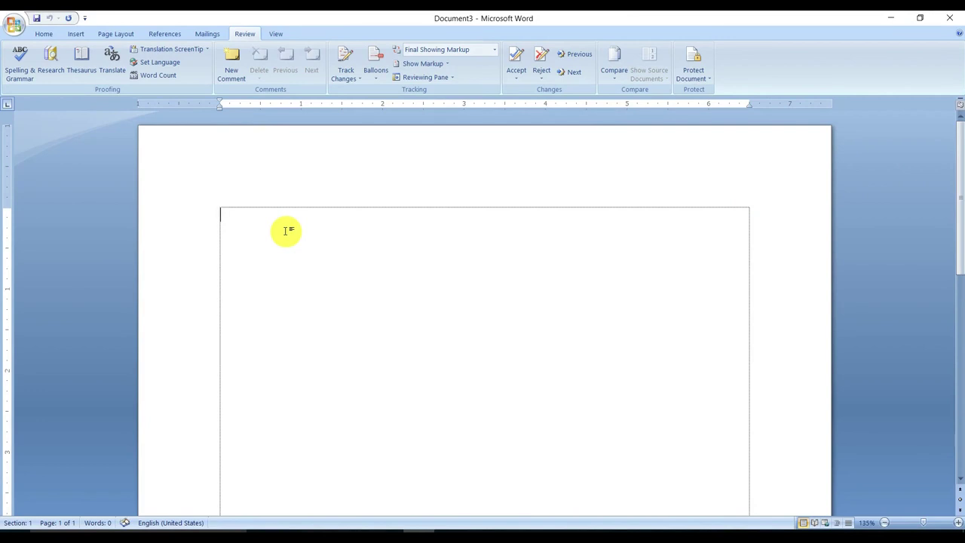
- Generate three paragraphs of sample text with four sentences each using =rand(3,4)
text(=rand(3,4))
key(Return)
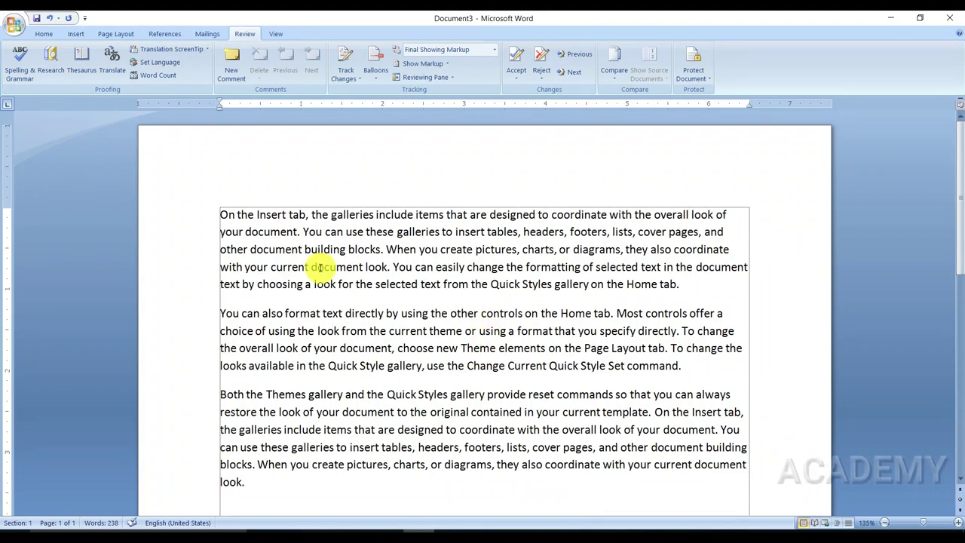
- Replace "document" with "Report" and "you" with "we" in the third line of the first paragraph
double_click(264, 248)
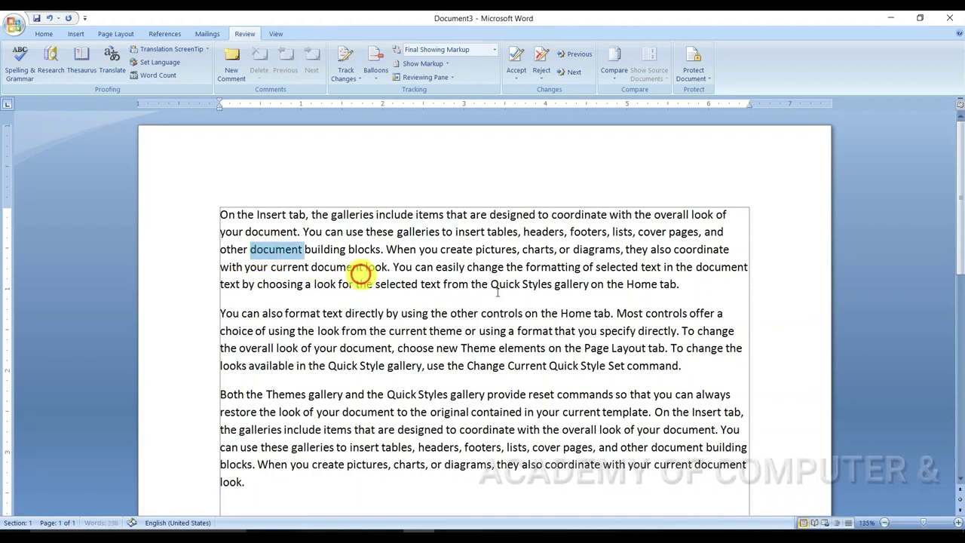
key(Delete)
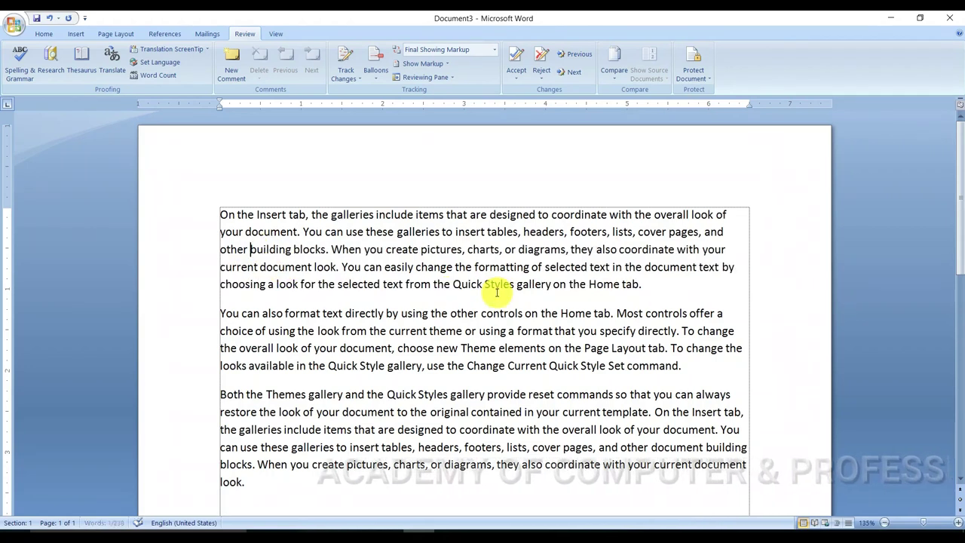
text(Re)
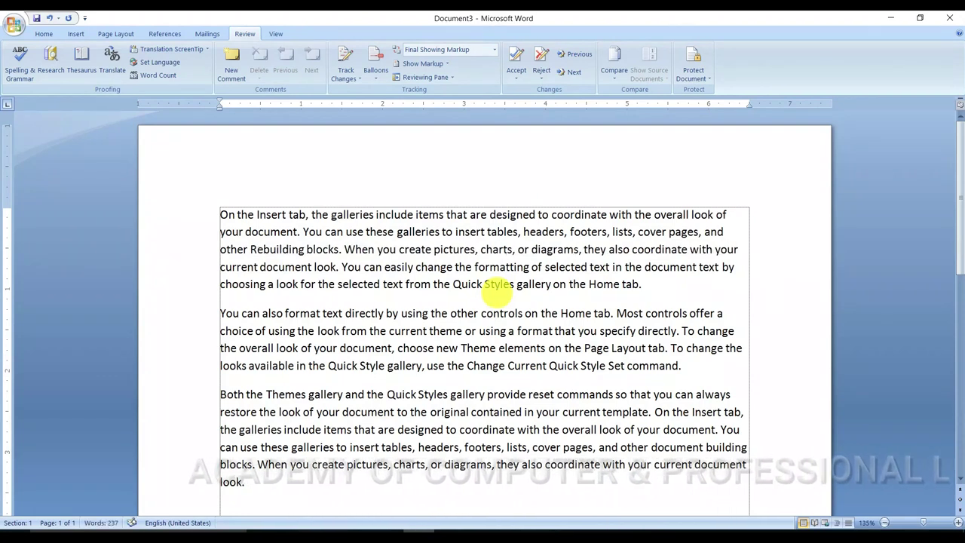
text(port)
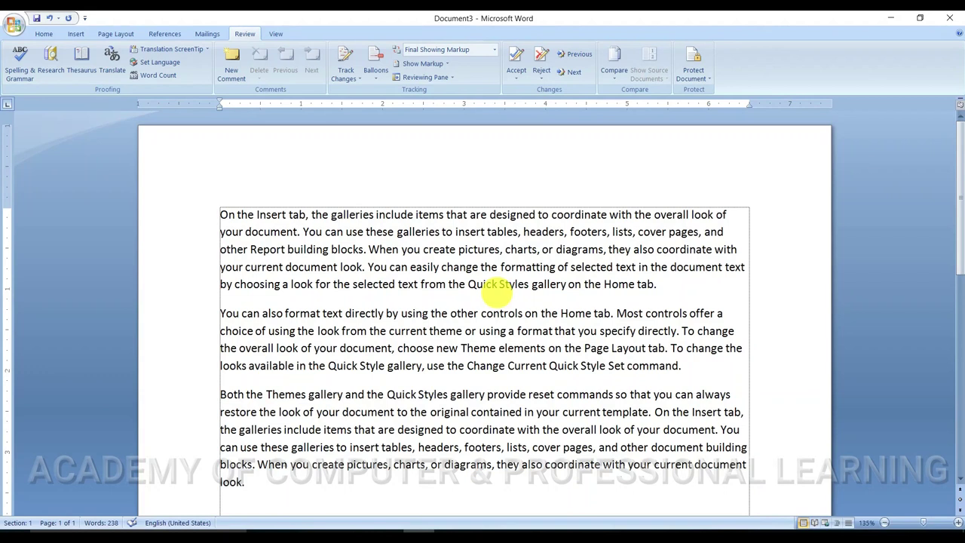
double_click(411, 249)
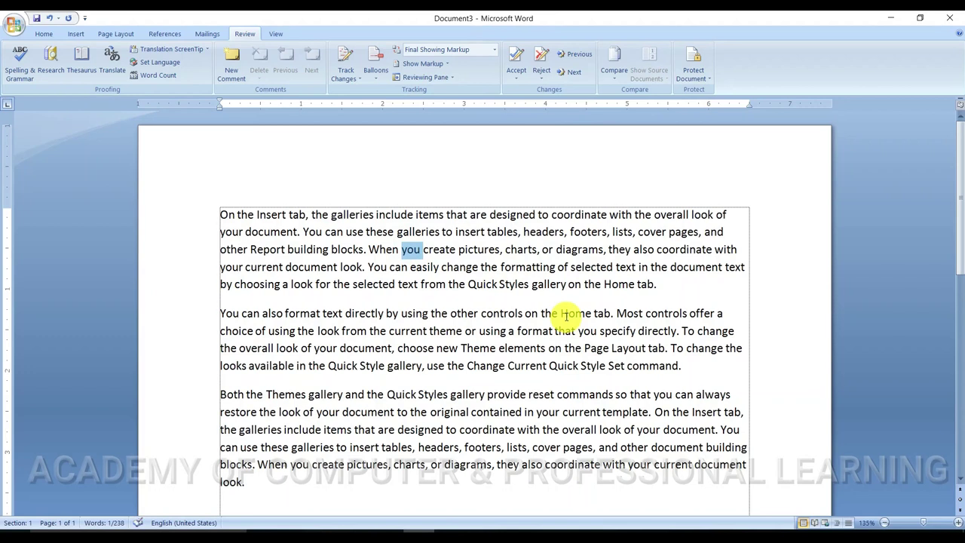
key(Delete)
text(we)
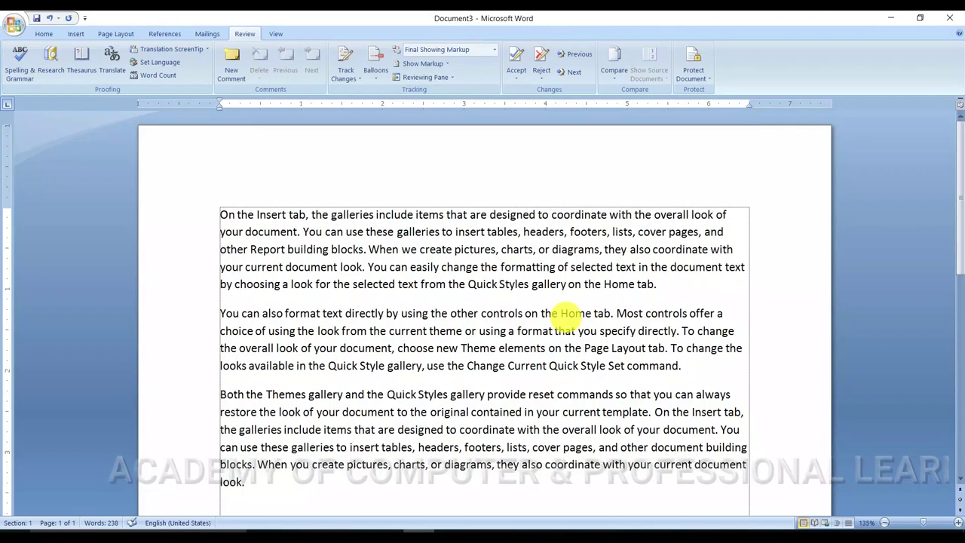
- Undo the "we" and "Report" replacements in the first paragraph
key(ctrl+z)
key(ctrl+z)
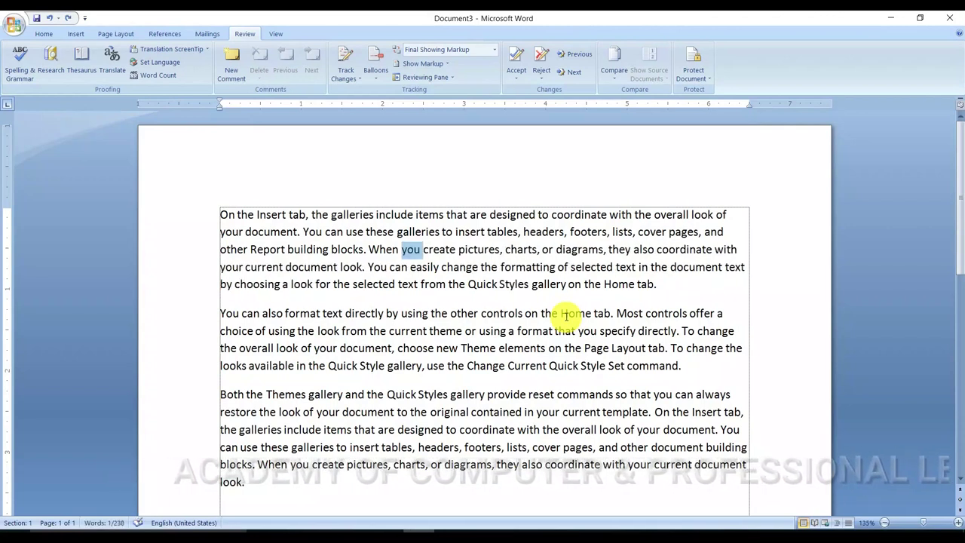
key(ctrl+z)
key(ctrl+z)
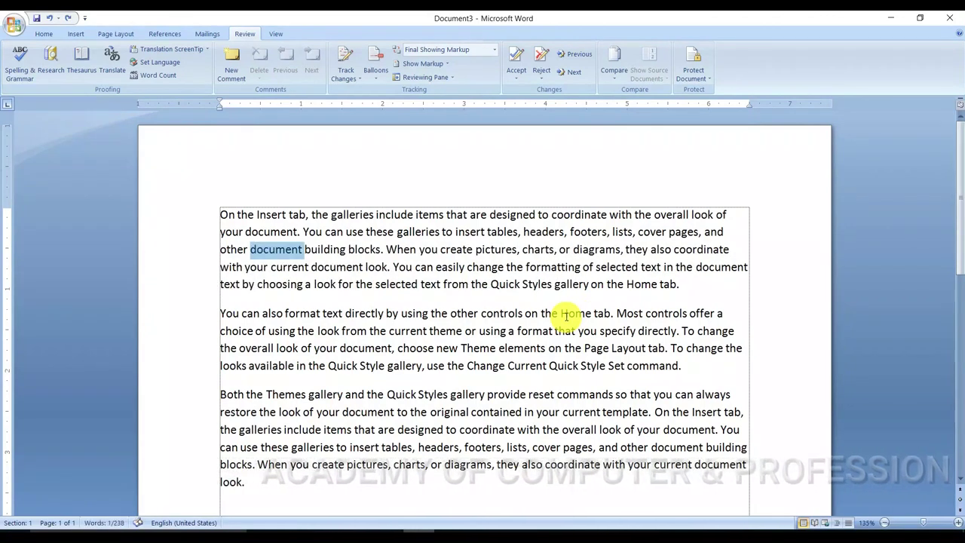
- Turn on Track Changes and replace "document" with "Report" in the second line of the first paragraph
click(248, 226)
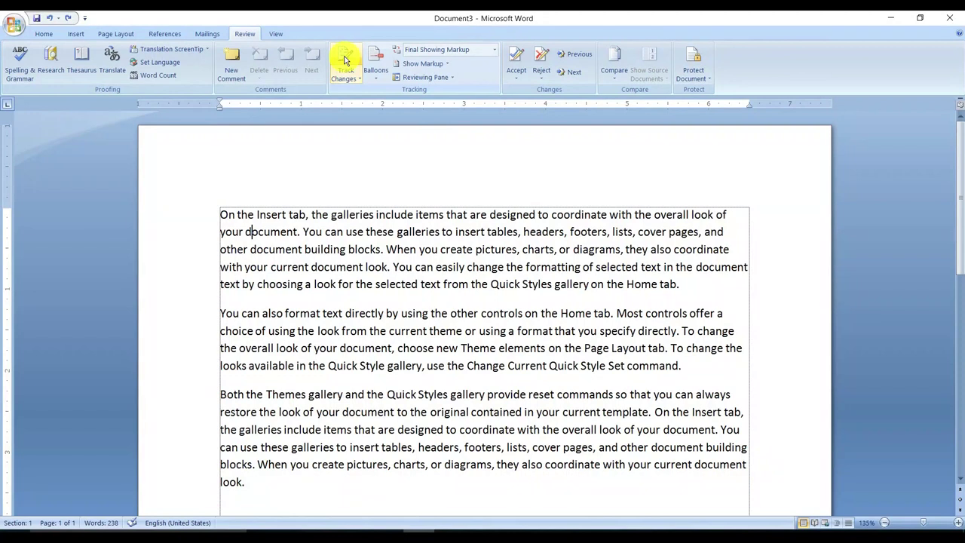
click(344, 60)
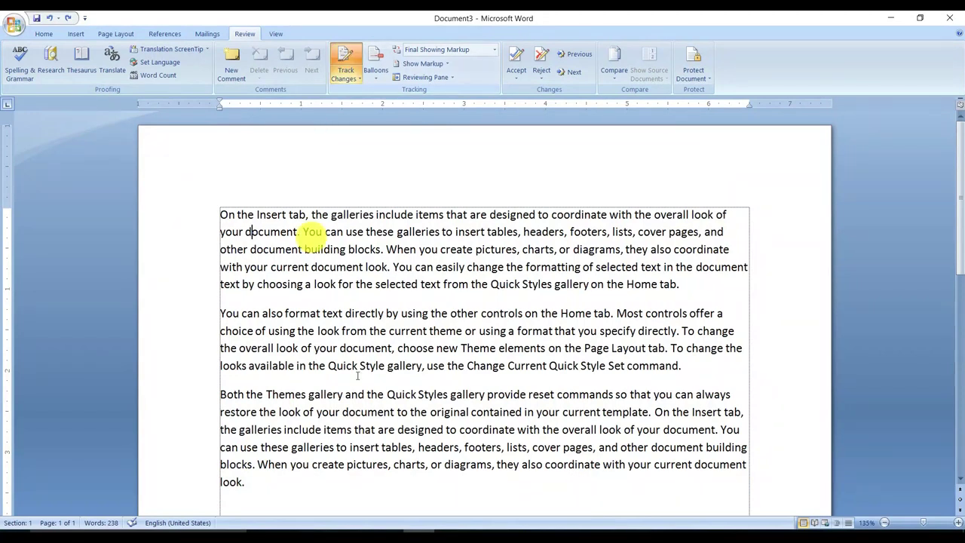
double_click(270, 231)
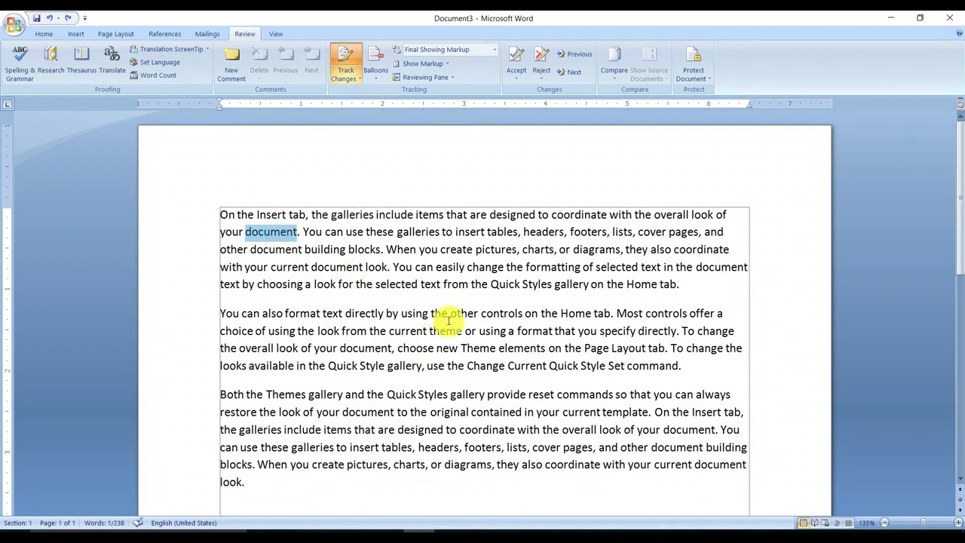
key(Delete)
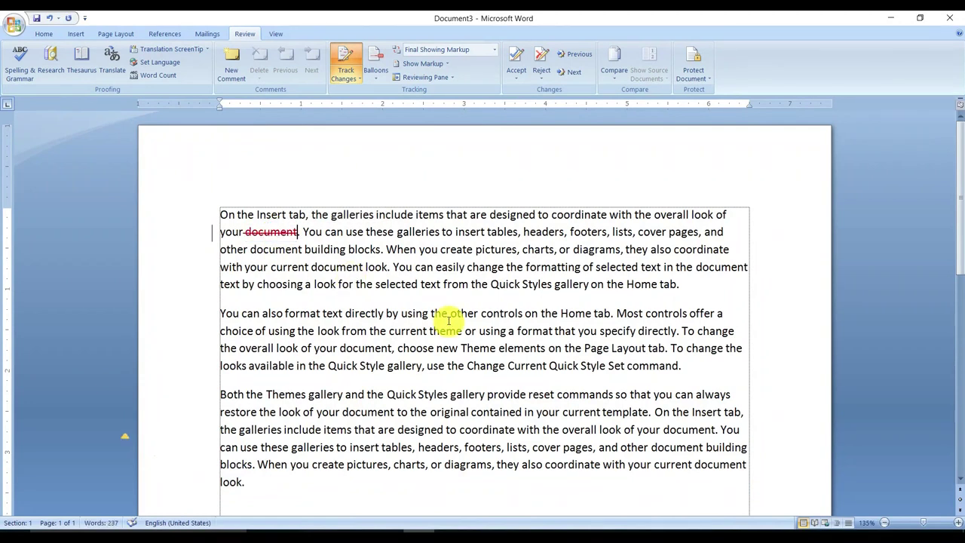
text(Report)
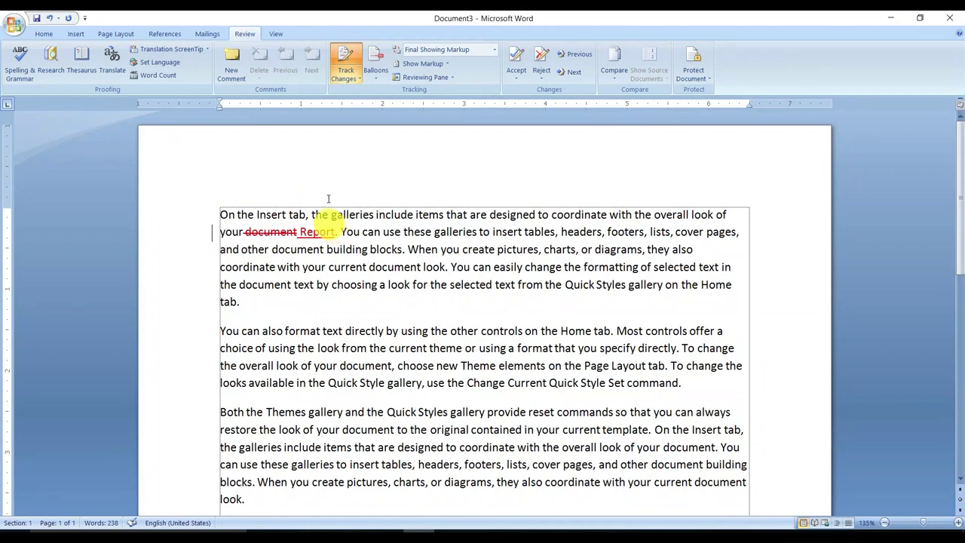
- Set the tracking options to mark insertions in bold and blue
click(355, 80)
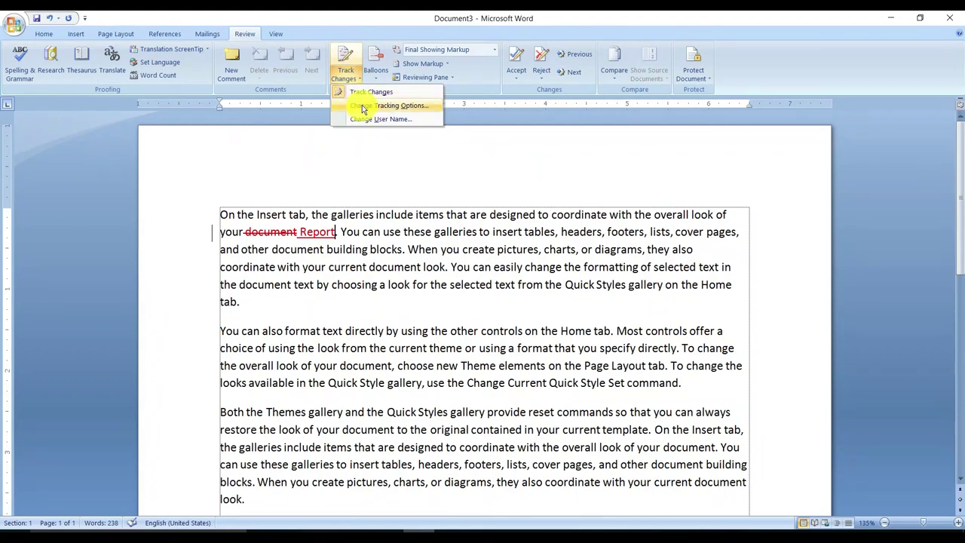
click(363, 110)
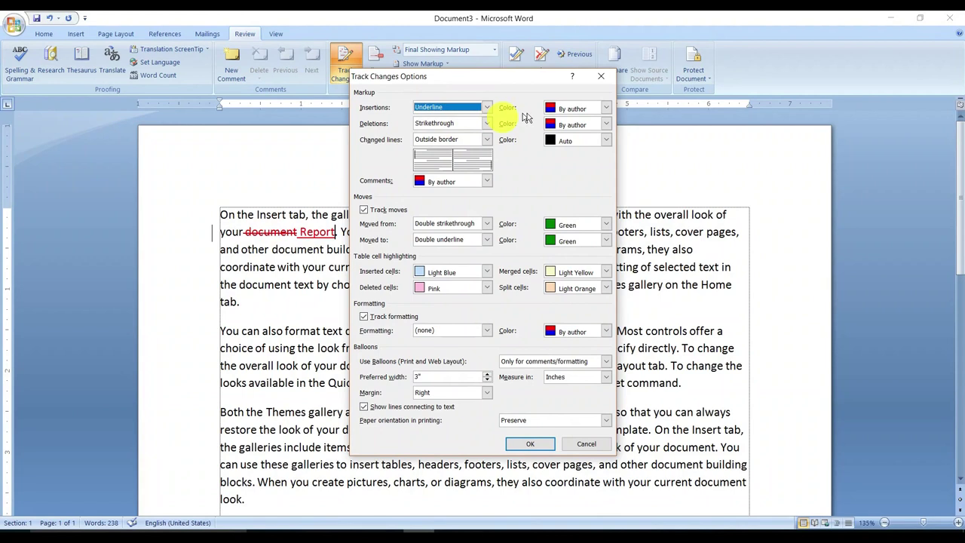
click(487, 108)
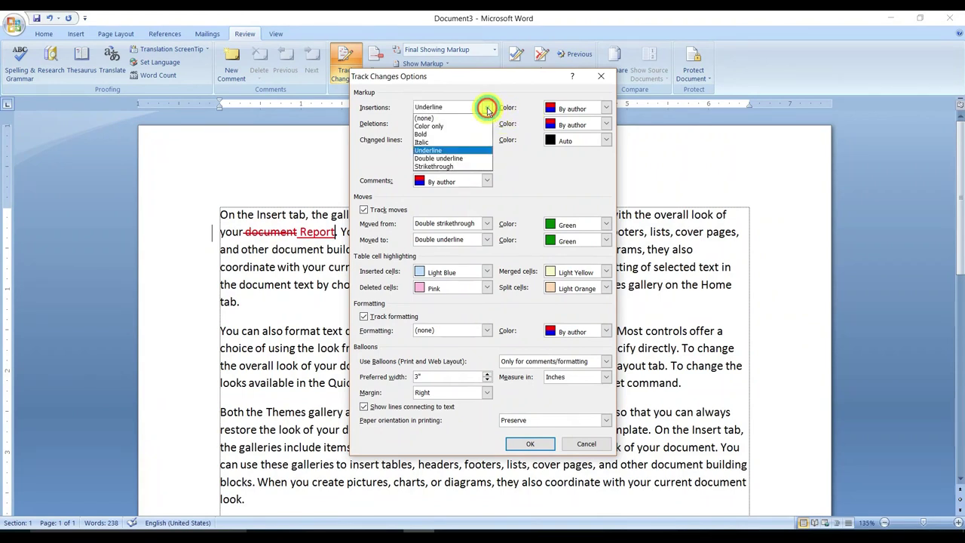
click(431, 135)
click(573, 108)
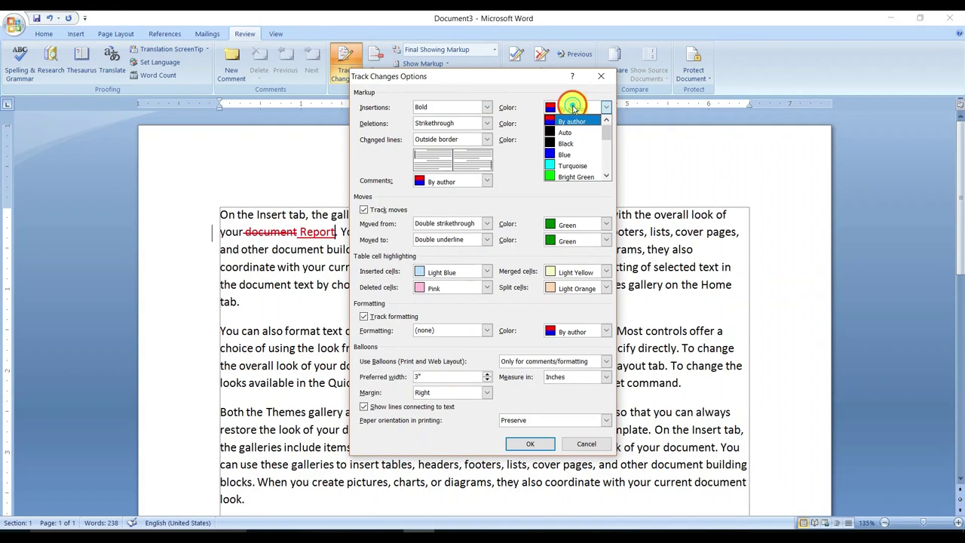
click(559, 155)
click(522, 444)
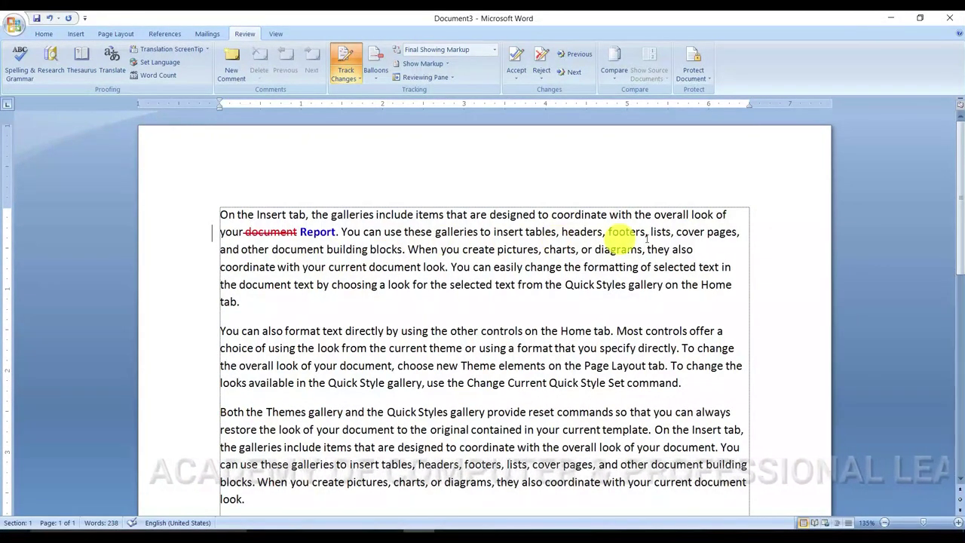
- In the first paragraph, replace "cover" with "front" and "look" after "your current document" with "formatting"
click(681, 231)
double_click(681, 232)
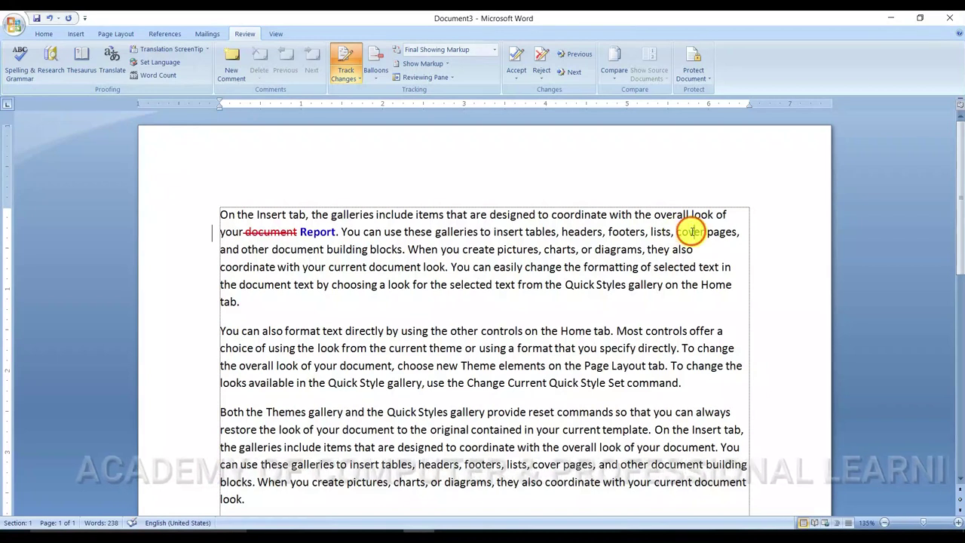
key(Delete)
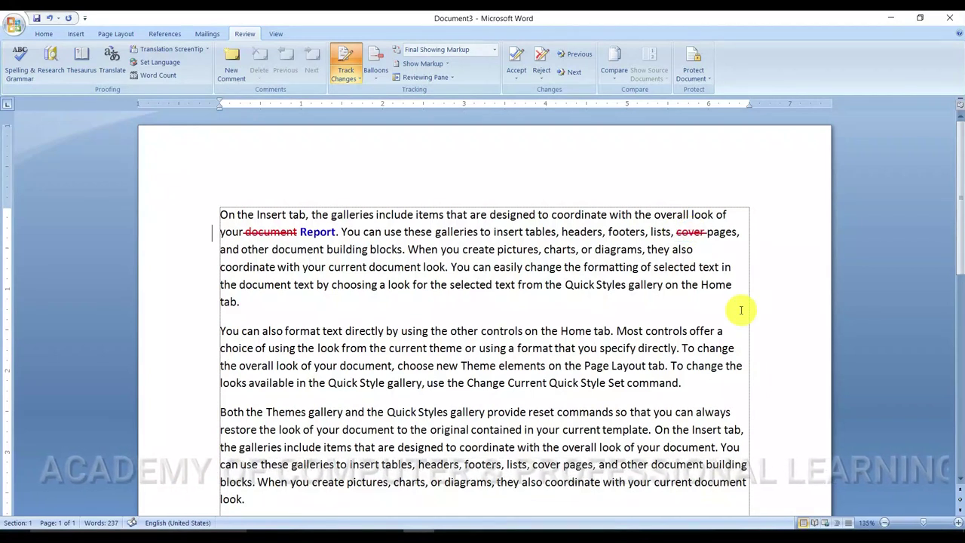
text(front)
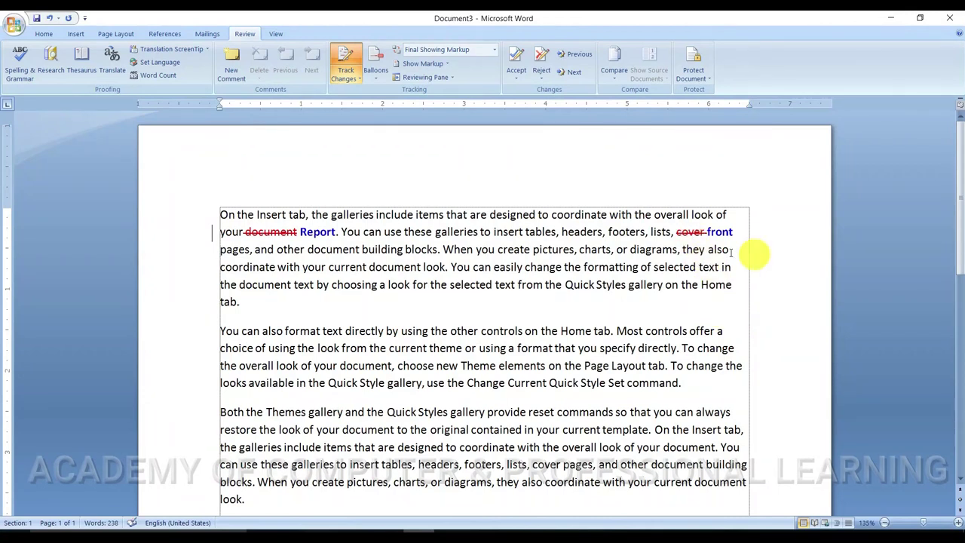
double_click(429, 267)
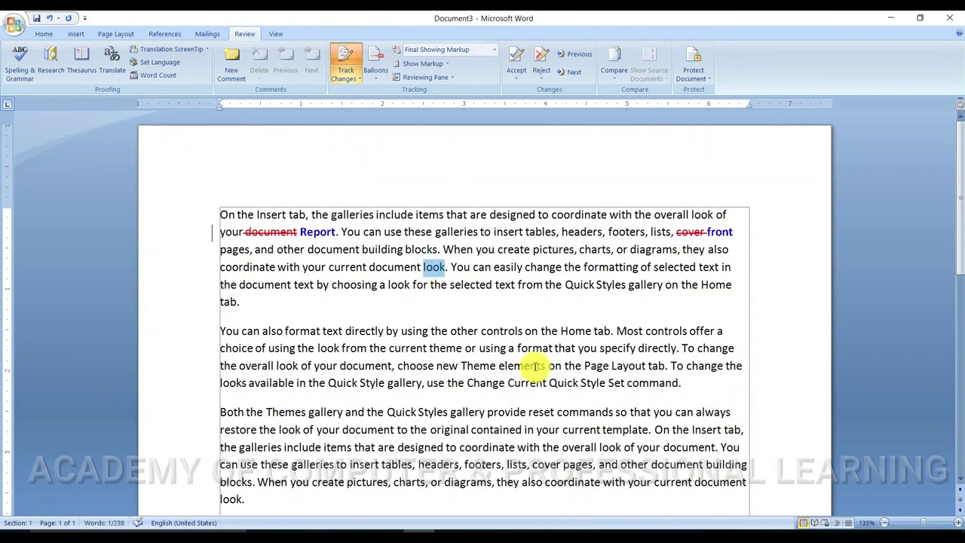
text(formatting)
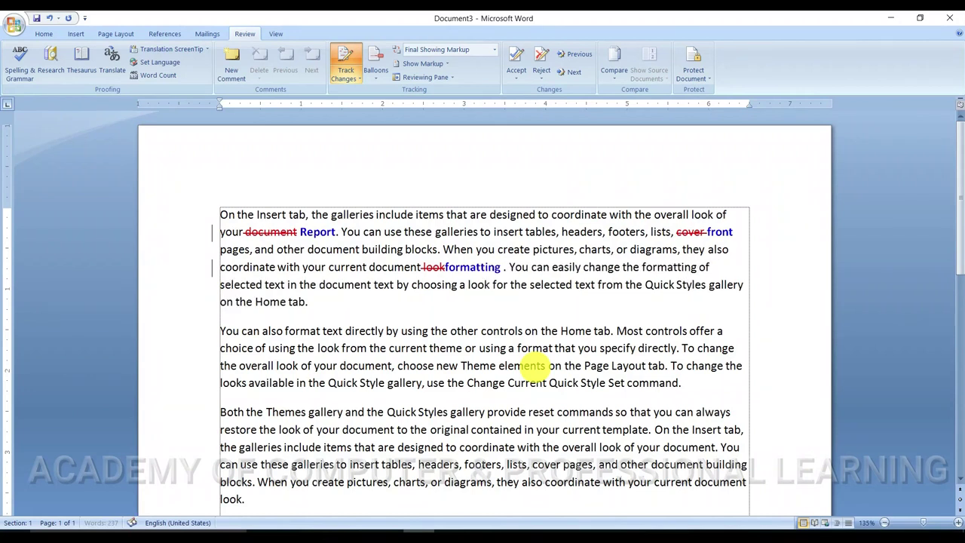
click(458, 349)
- Replace "text" with "article" in the first line of the second paragraph
double_click(331, 332)
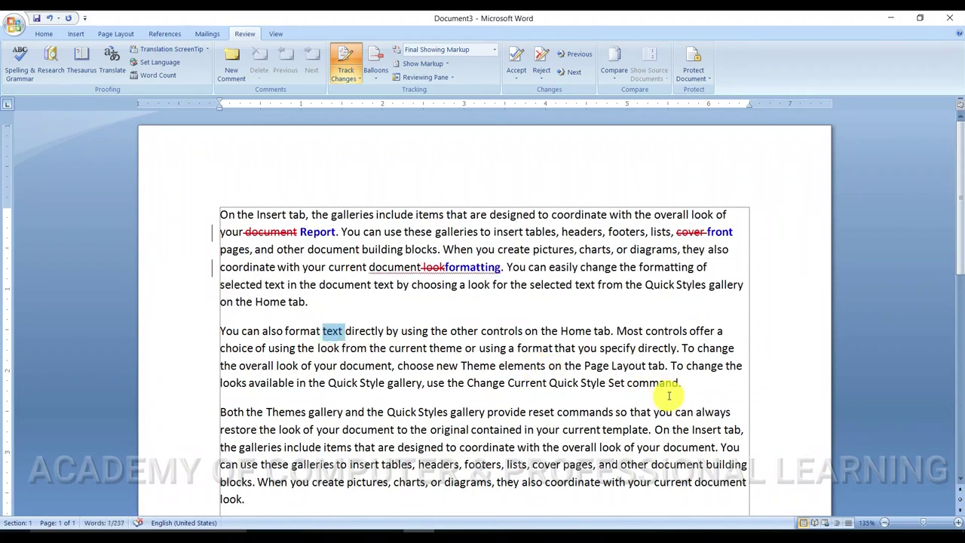
text(artil)
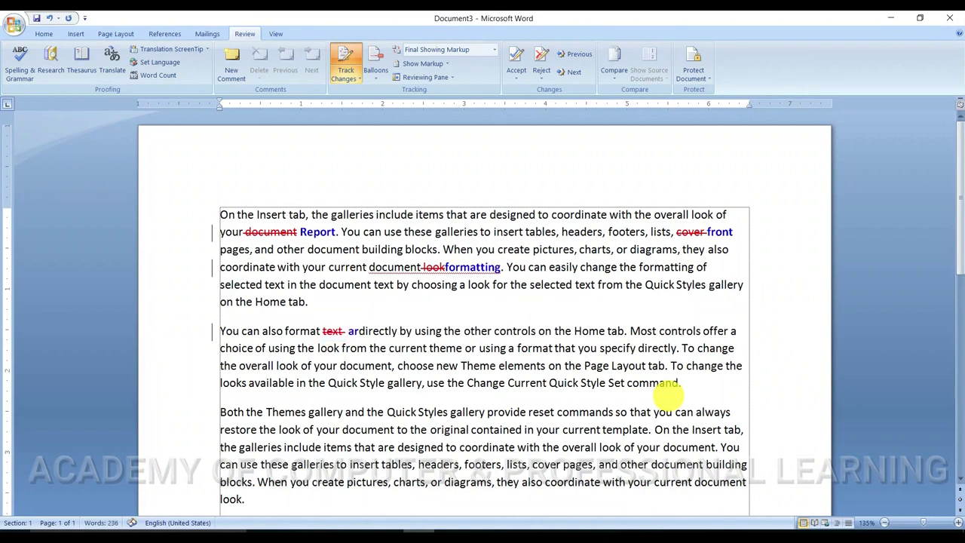
text(e)
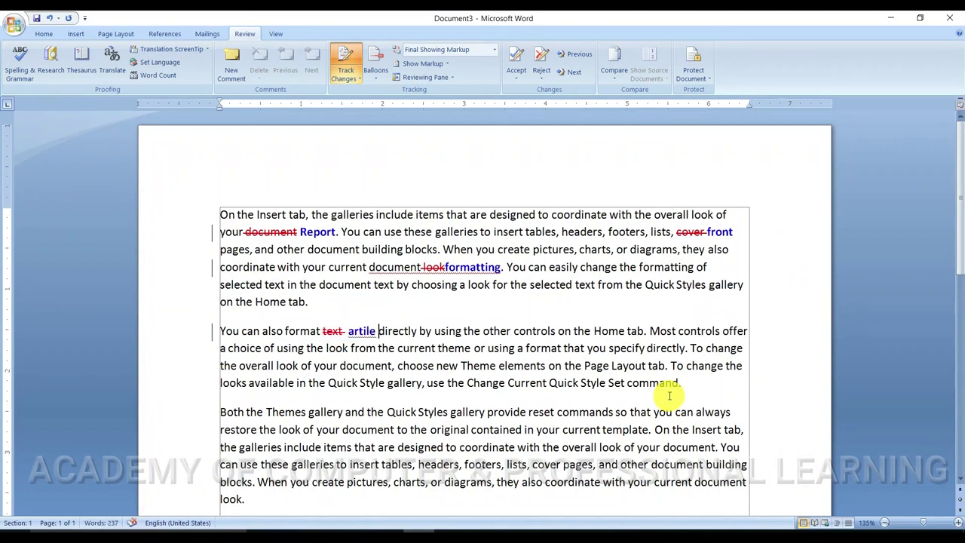
key(BackSpace)
key(BackSpace)
key(BackSpace)
text(cle)
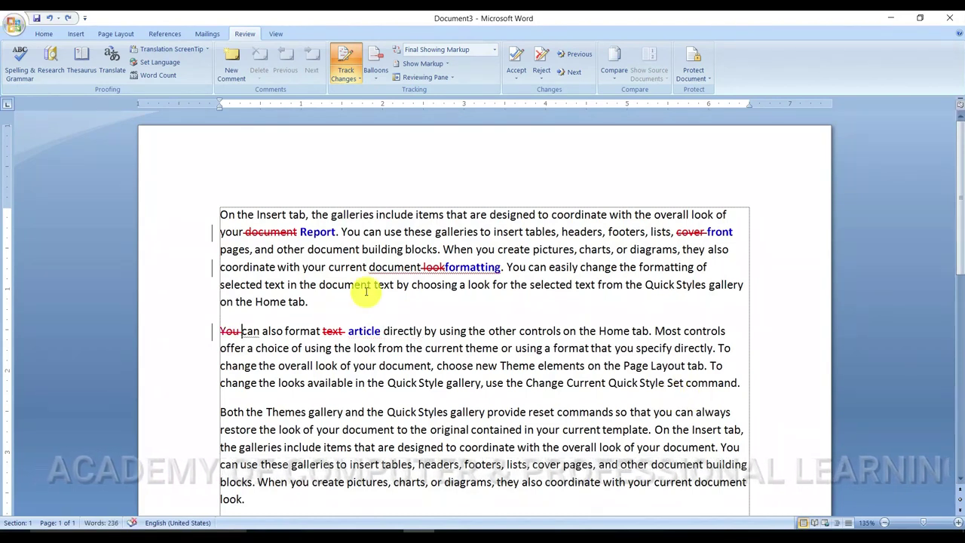
- Replace the second paragraph's opening "You" with "We" and delete its closing phrase "use the Change Current Quick Style Set command"
text(We)
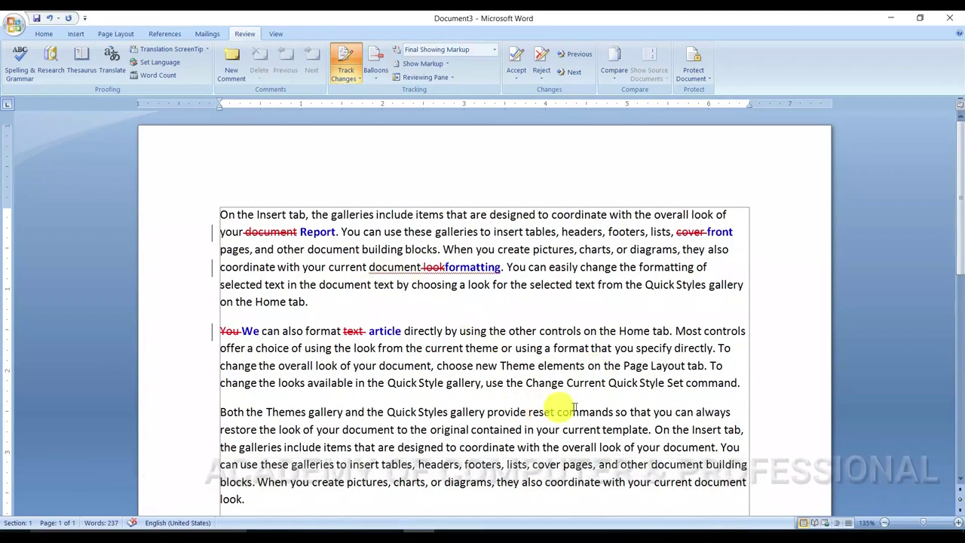
drag(487, 383, 737, 384)
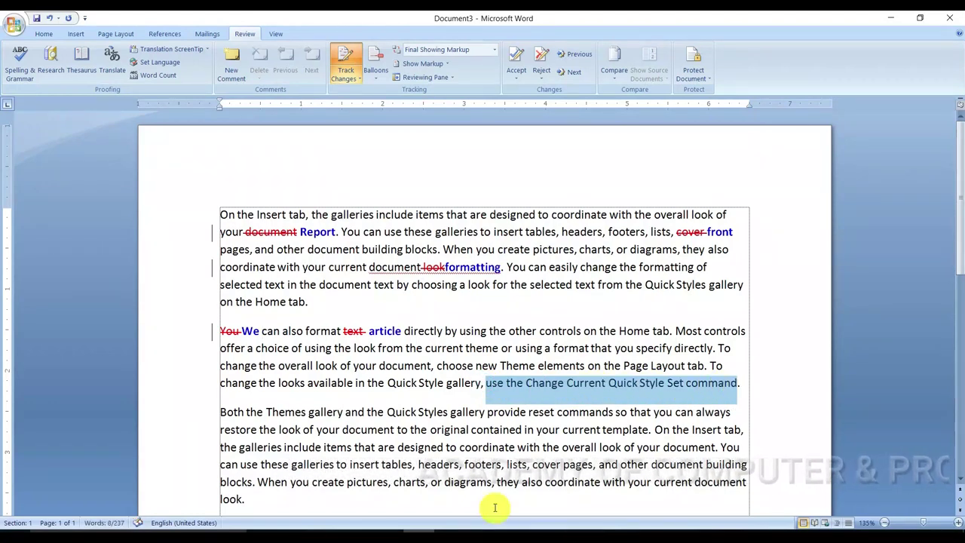
key(Delete)
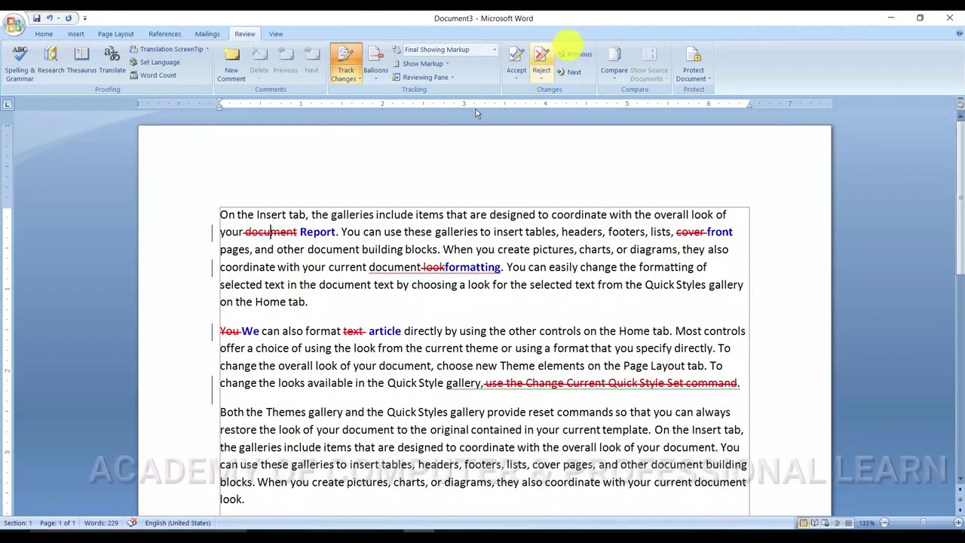
- Reject the tracked deletion of "document" in the second line of the first paragraph
right_click(291, 232)
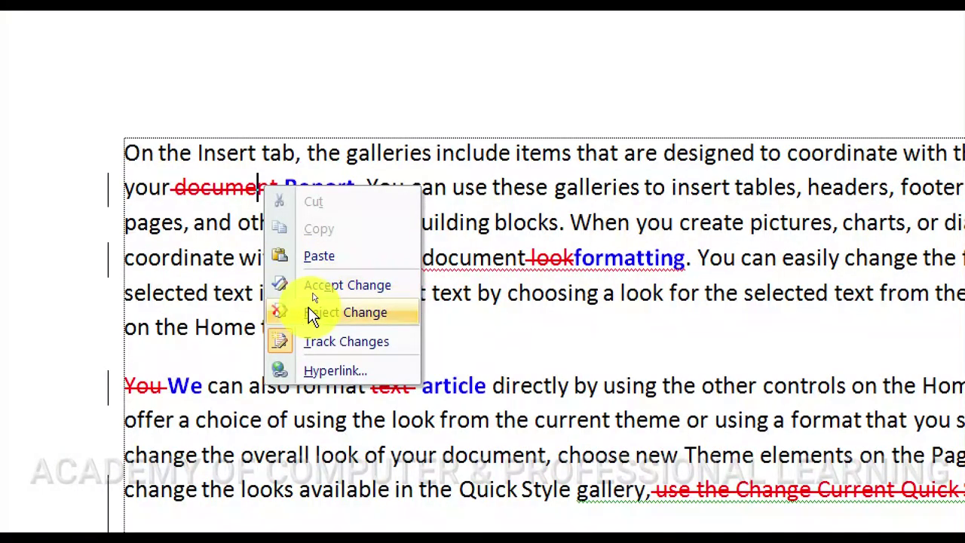
click(200, 211)
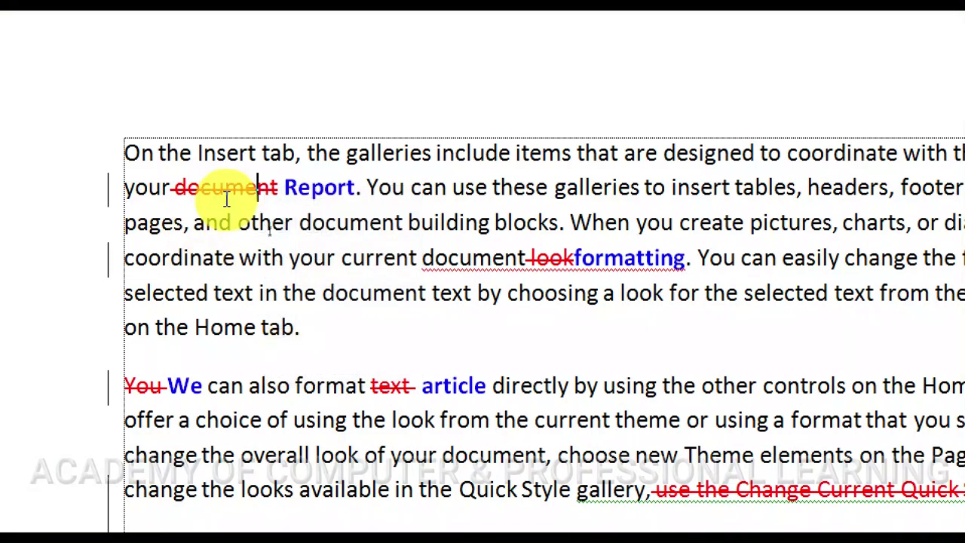
right_click(223, 190)
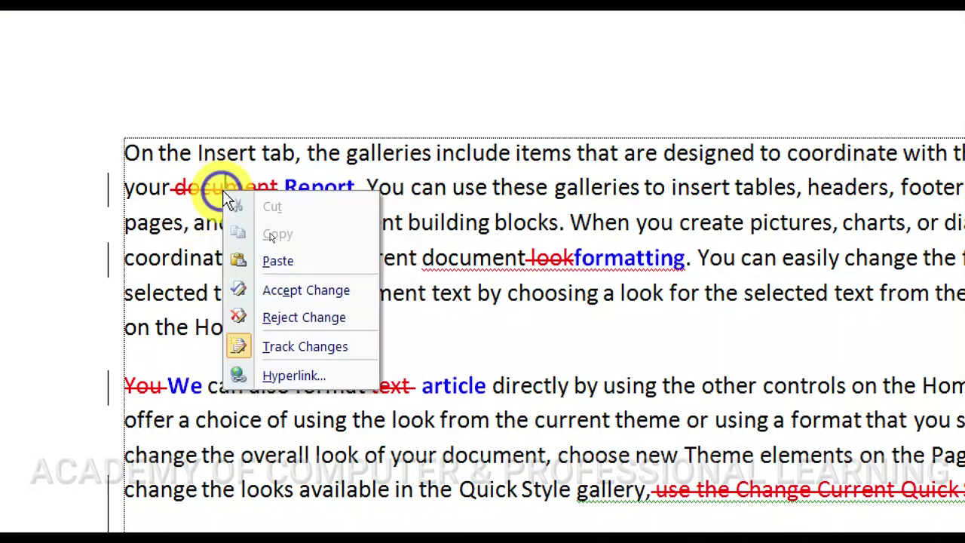
click(293, 318)
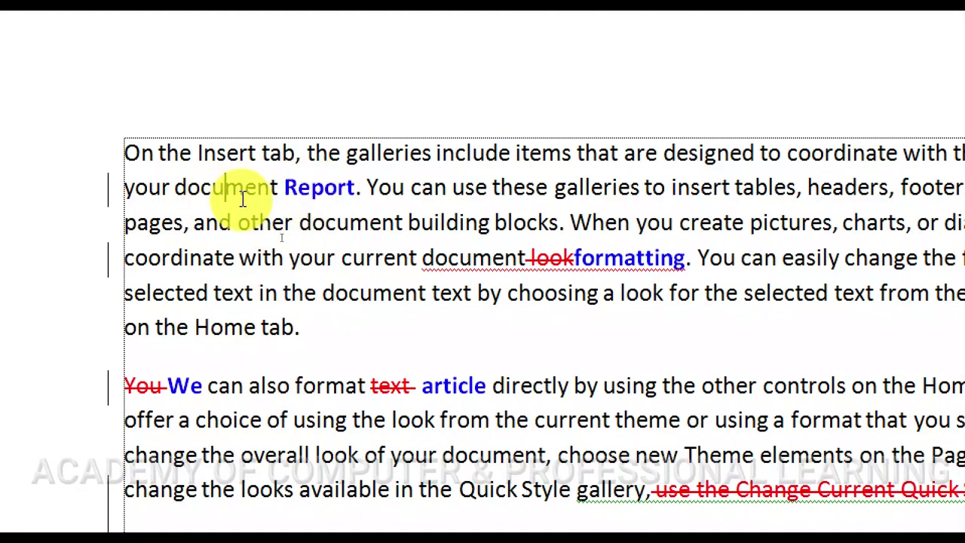
- Reject the tracked insertion of "Report" in the second line of the first paragraph
double_click(322, 193)
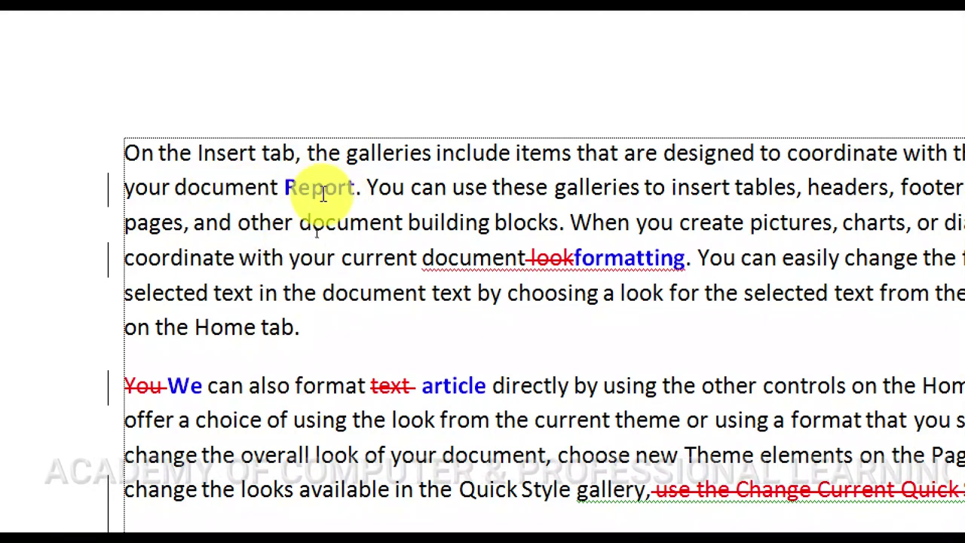
click(318, 189)
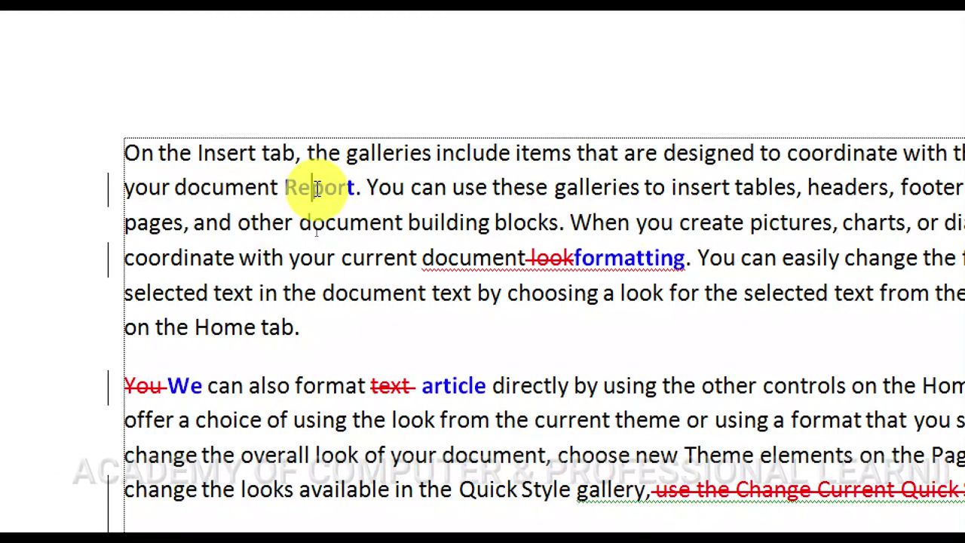
right_click(317, 189)
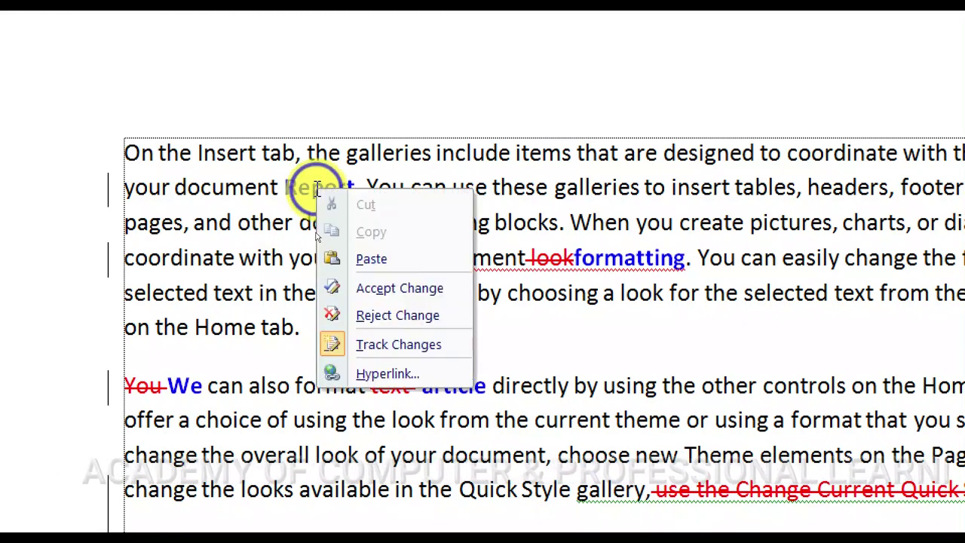
click(369, 316)
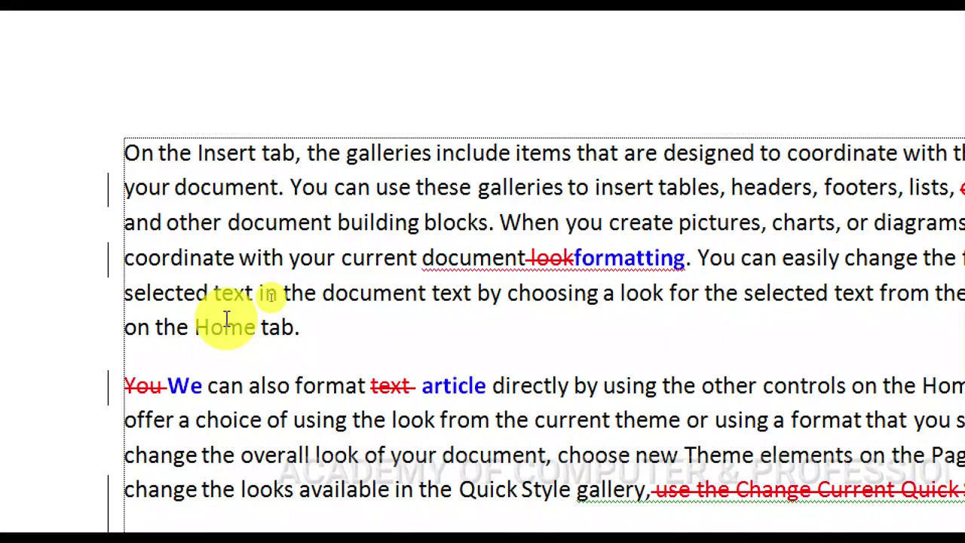
- Ignore the spelling flag on "document" and "formatting" in the fourth line of the first paragraph
click(549, 259)
click(538, 260)
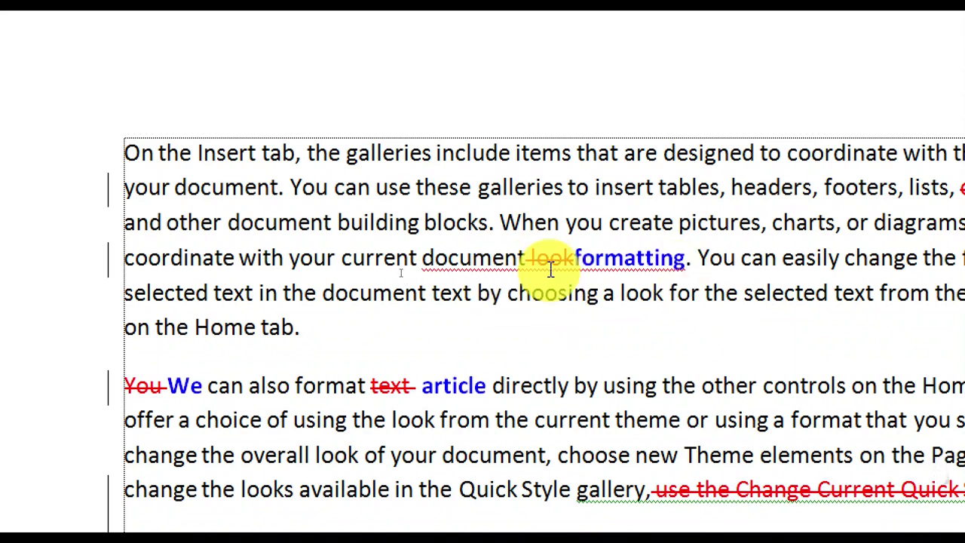
right_click(498, 266)
click(604, 344)
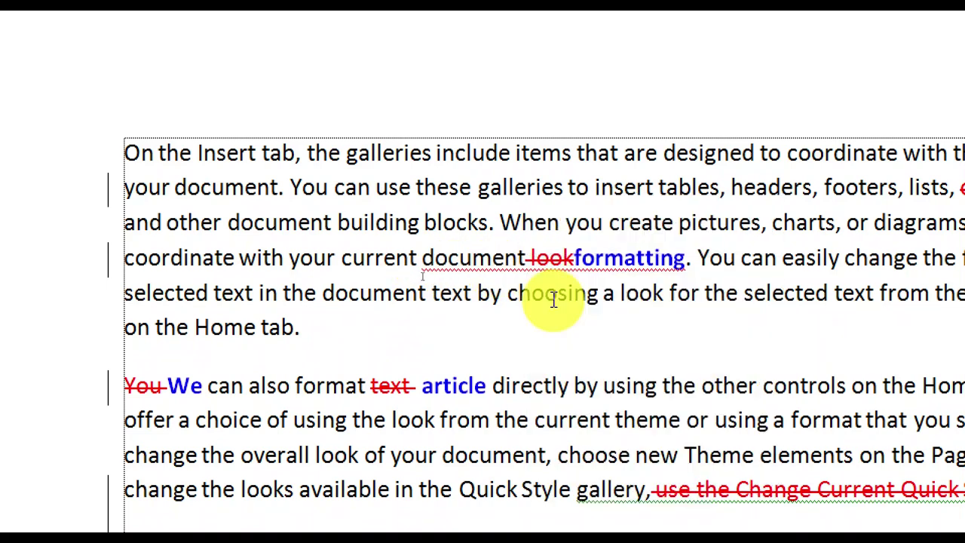
right_click(475, 260)
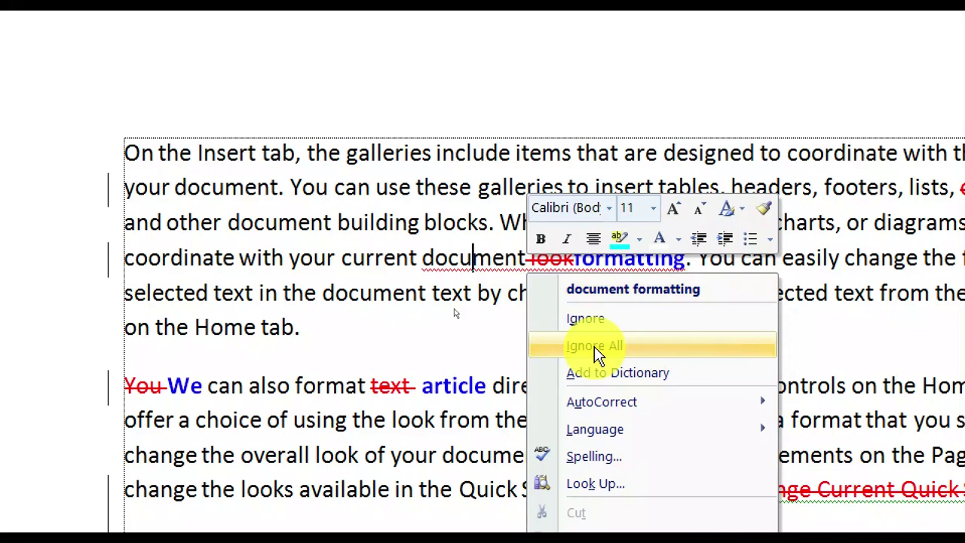
click(588, 324)
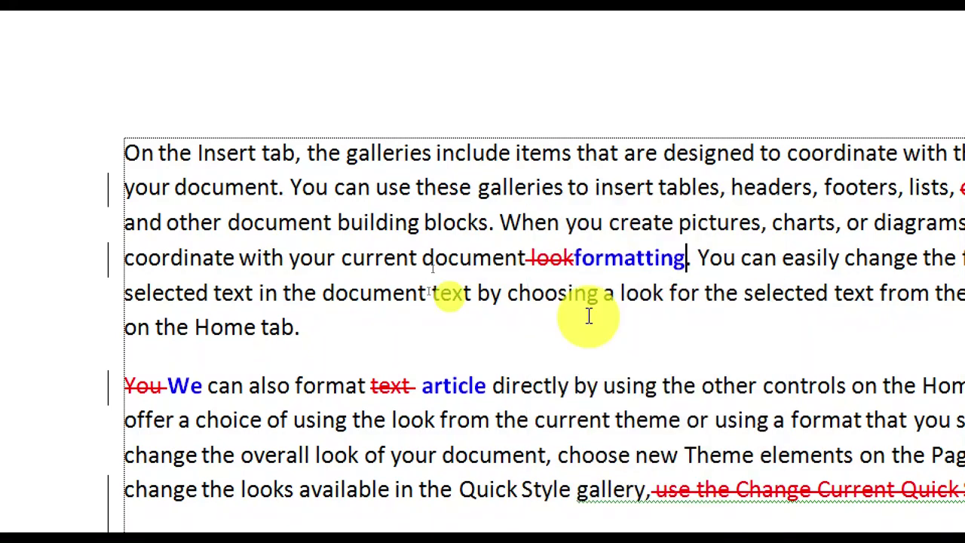
- Reject the tracked deletion of "look" after "your current document" in the first paragraph
click(553, 259)
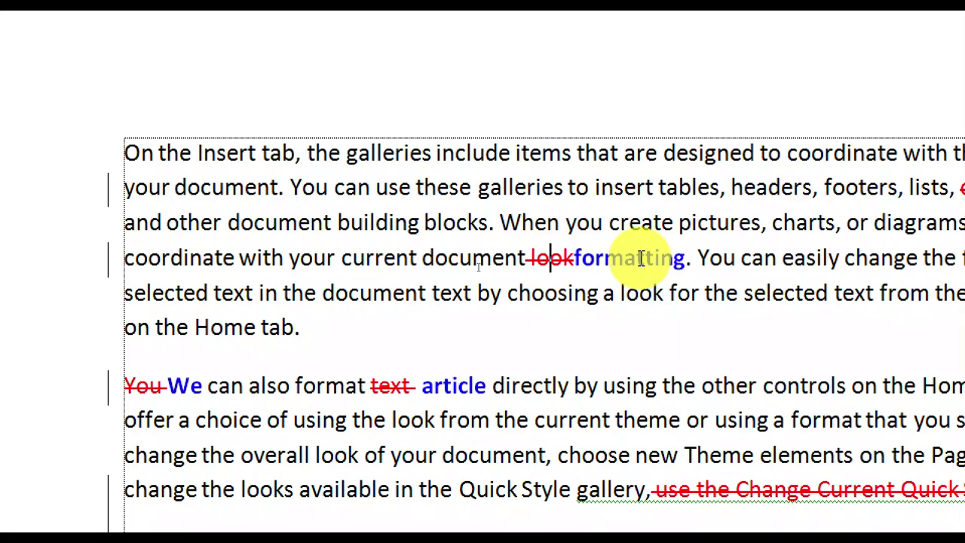
right_click(549, 258)
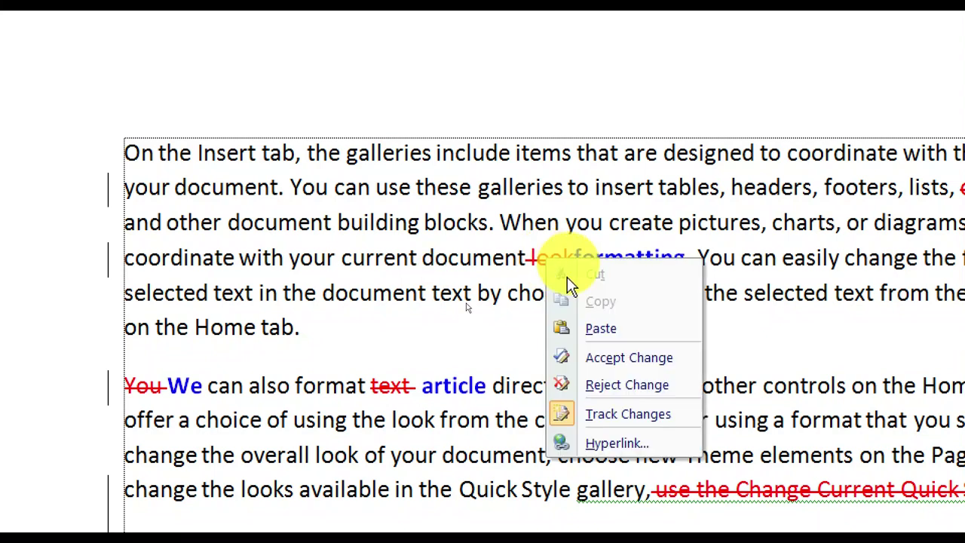
click(628, 383)
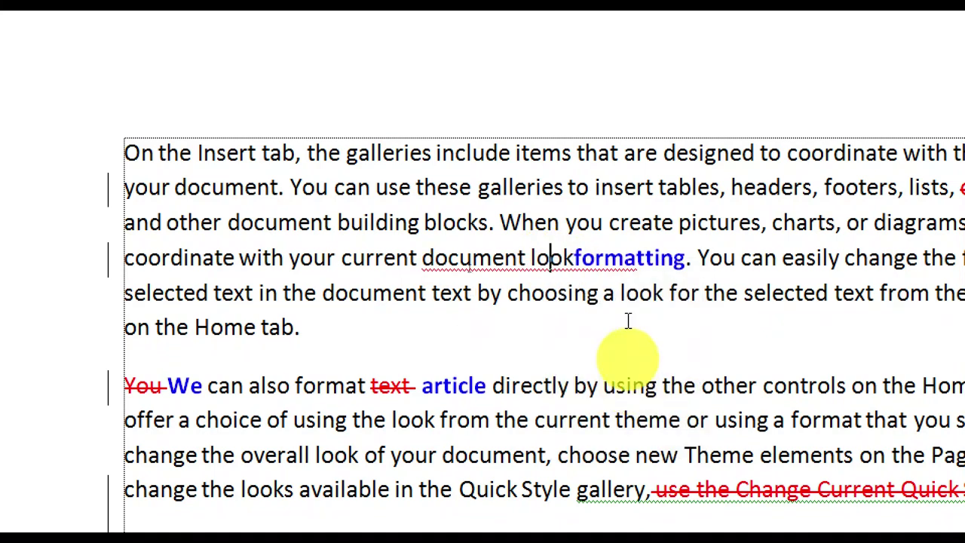
- Ignore the spelling flag on "formatting" after "document look" and reject that word's tracked insertion
right_click(661, 260)
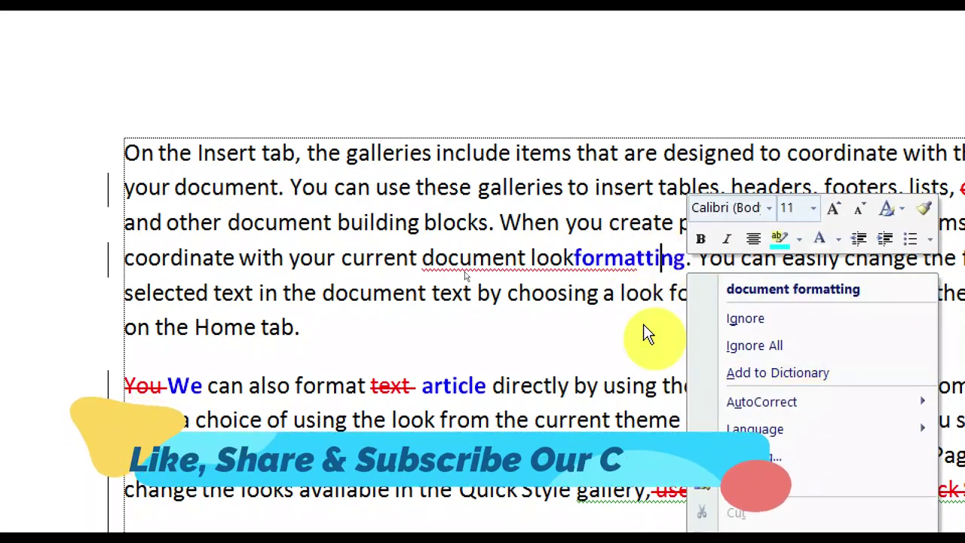
click(751, 319)
right_click(614, 257)
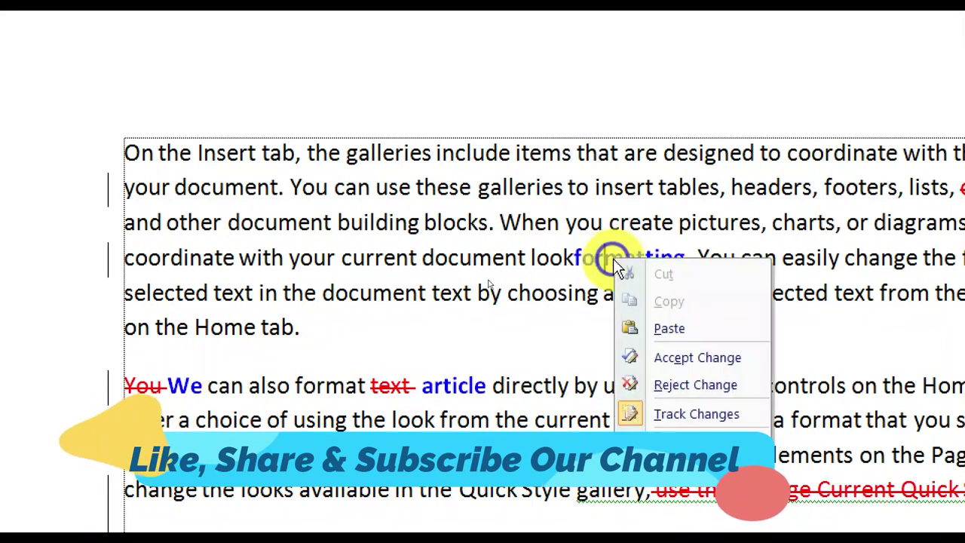
click(681, 386)
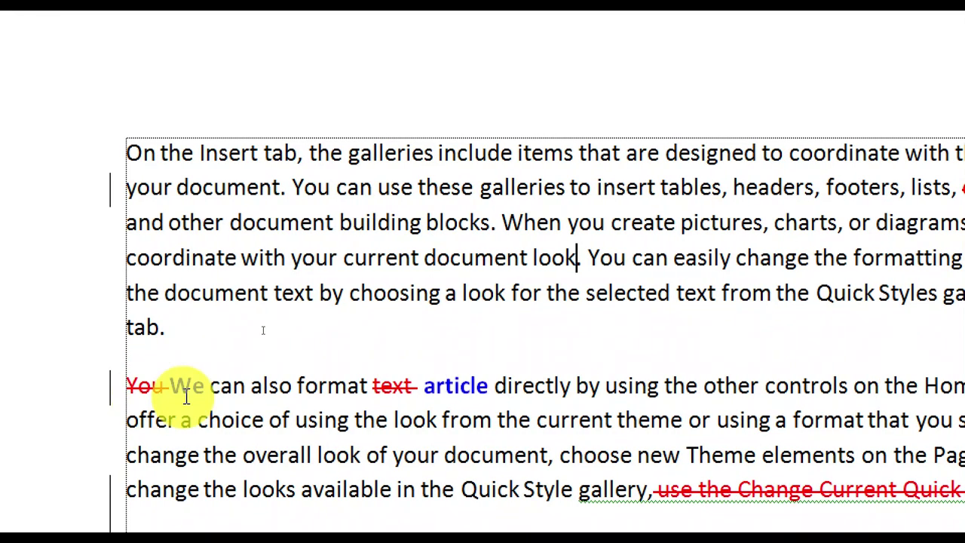
- Accept the tracked deletion of "You" and the insertion of "We" at the start of the second paragraph
right_click(144, 387)
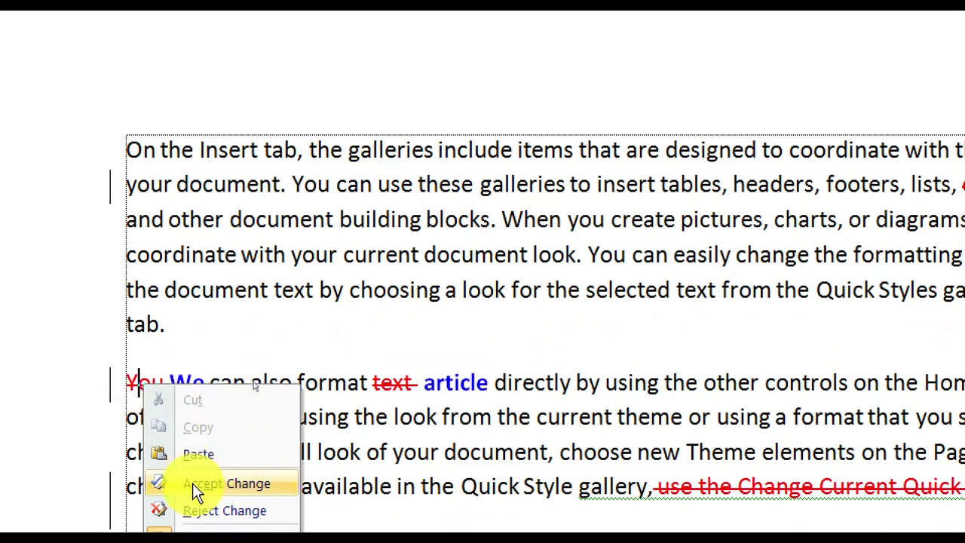
click(195, 492)
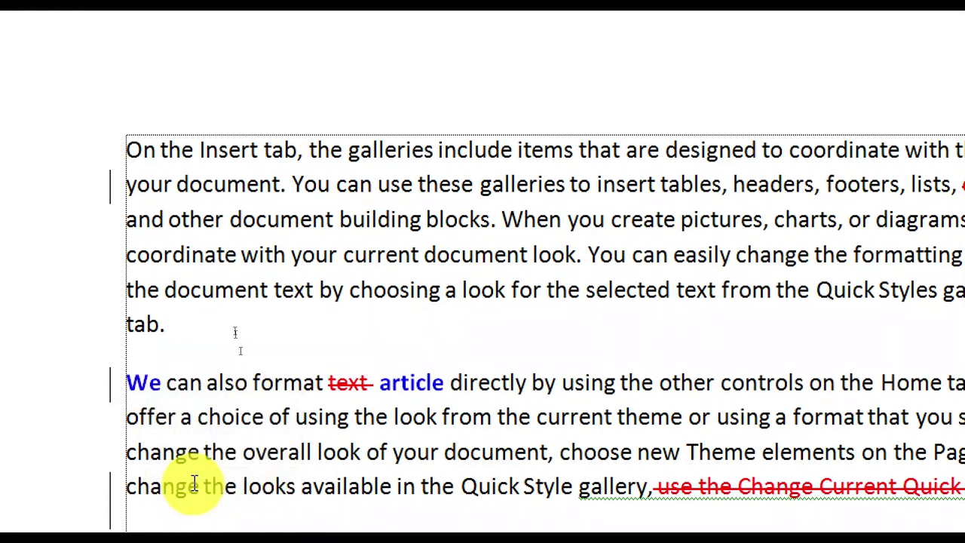
click(150, 382)
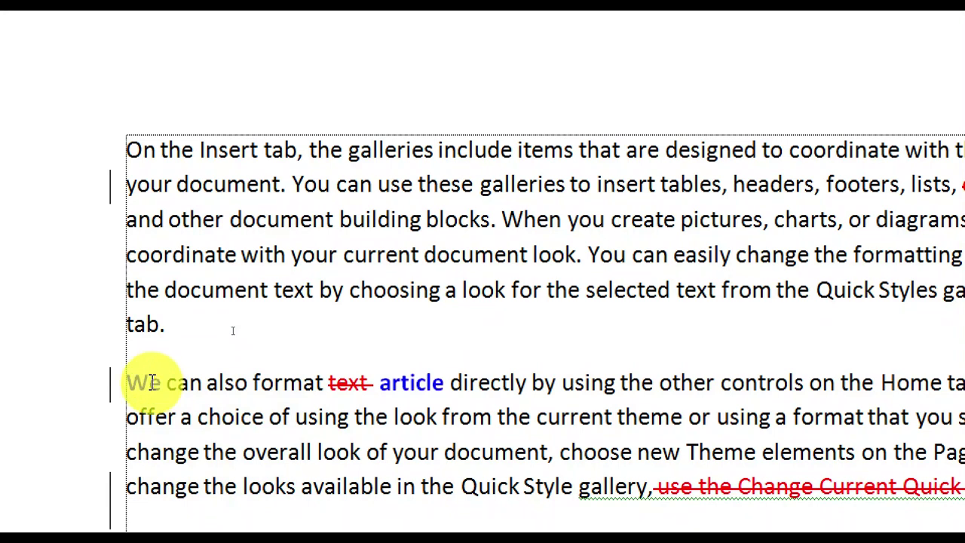
right_click(151, 382)
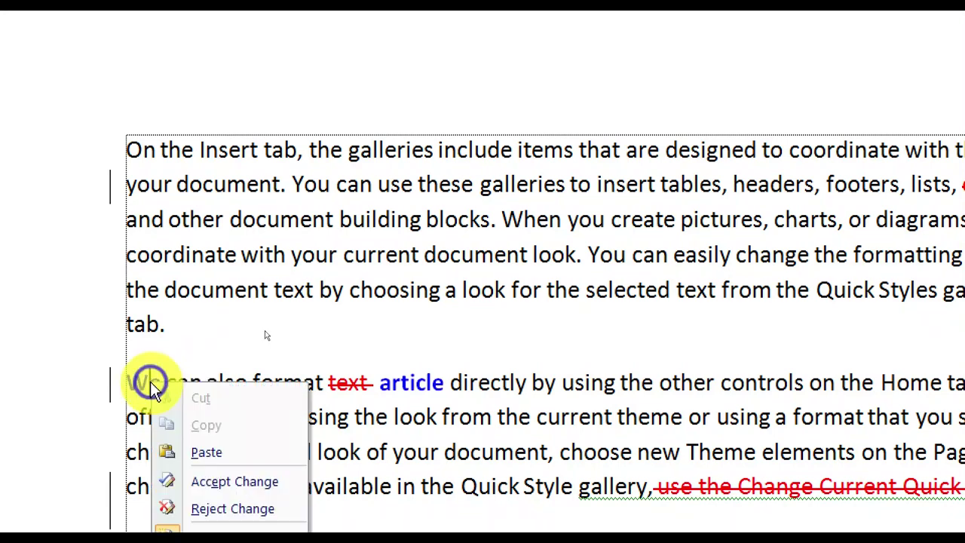
click(229, 466)
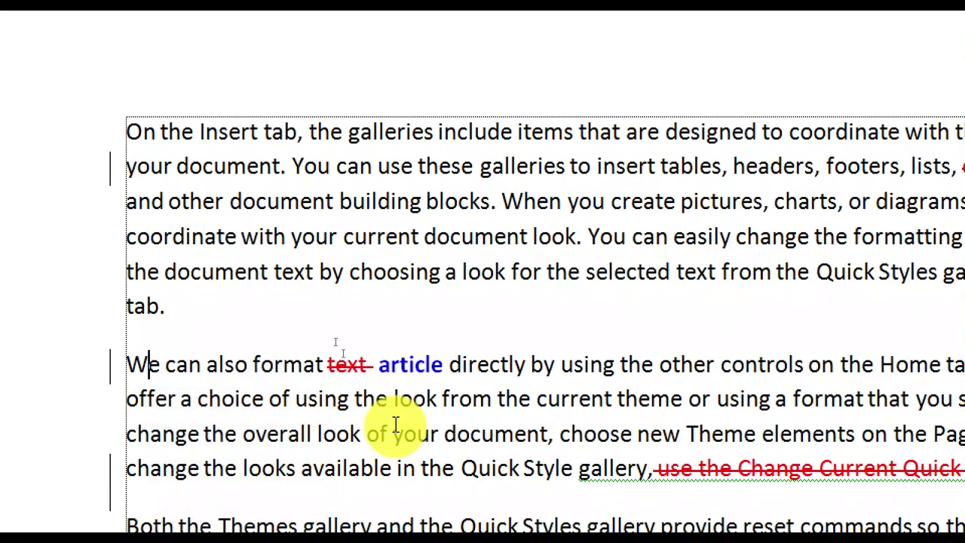
- Accept the tracked deletion of "text" and the insertion of "article" in the second paragraph's first line
click(348, 366)
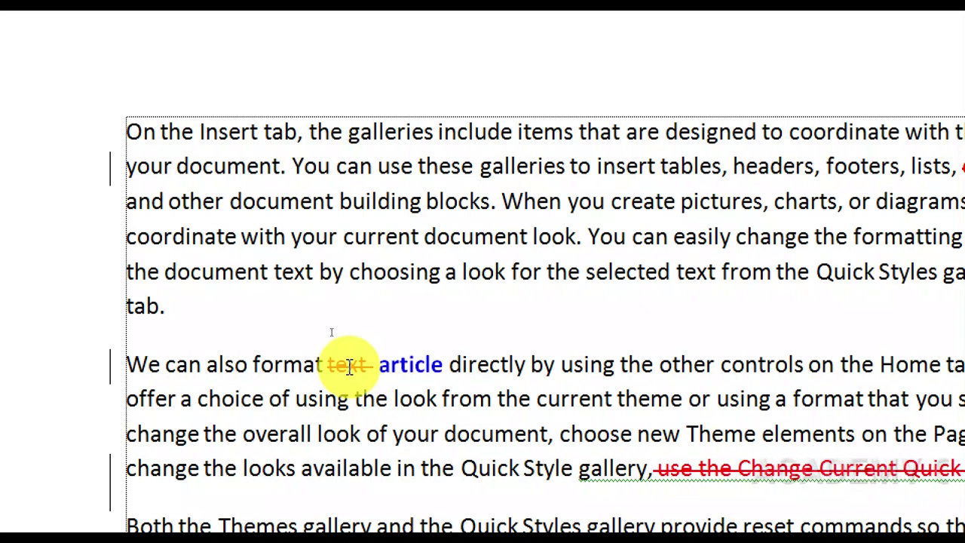
right_click(351, 367)
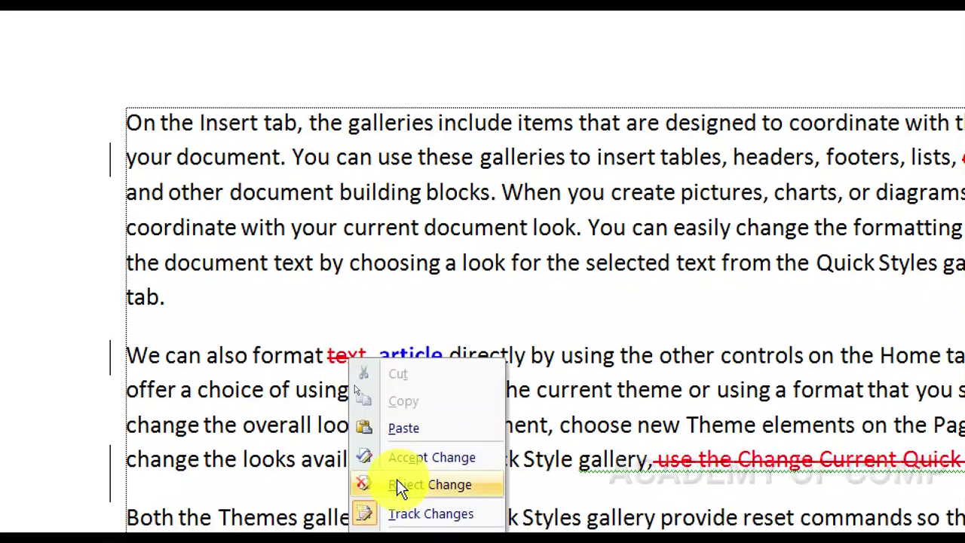
click(400, 484)
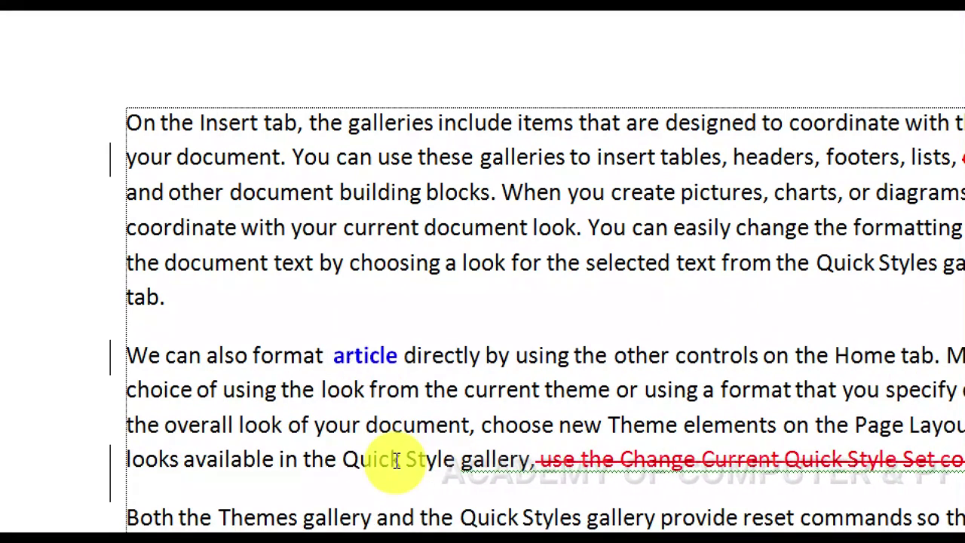
click(366, 355)
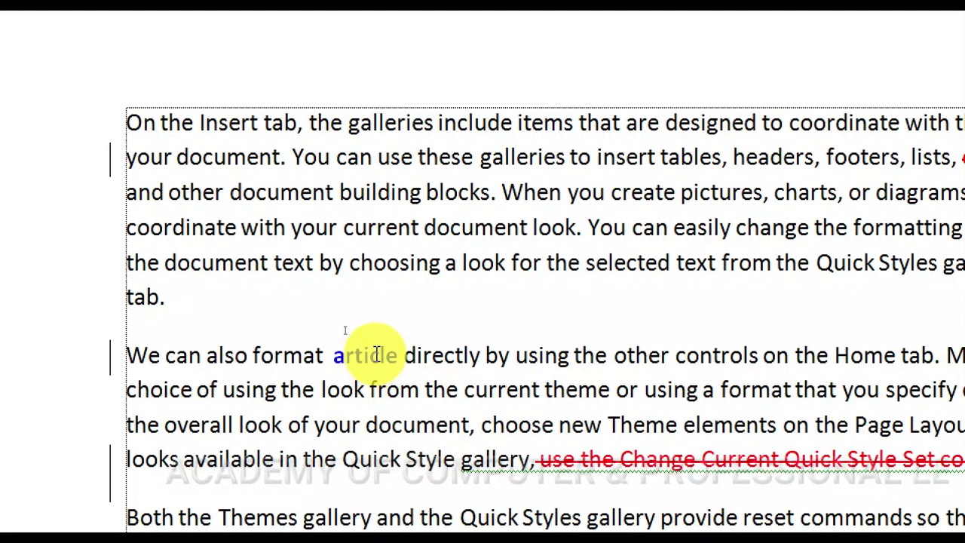
right_click(375, 355)
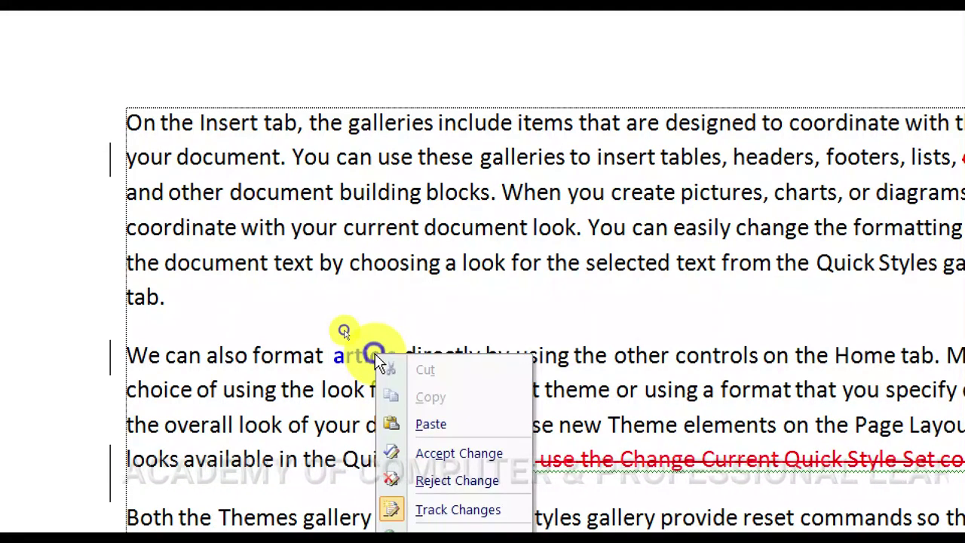
click(407, 454)
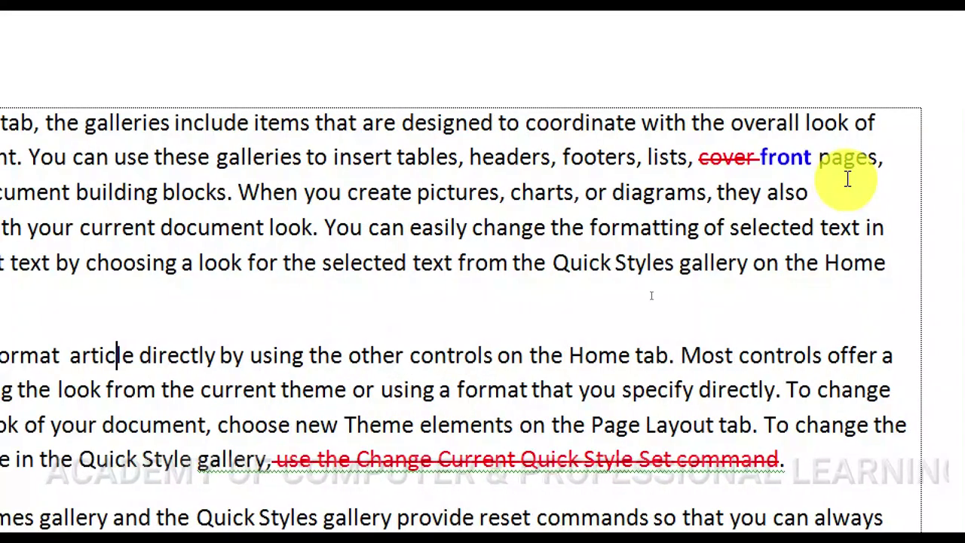
- Reject the tracked deletion of "cover" and the insertion of "front" before "pages" in the first paragraph
right_click(725, 162)
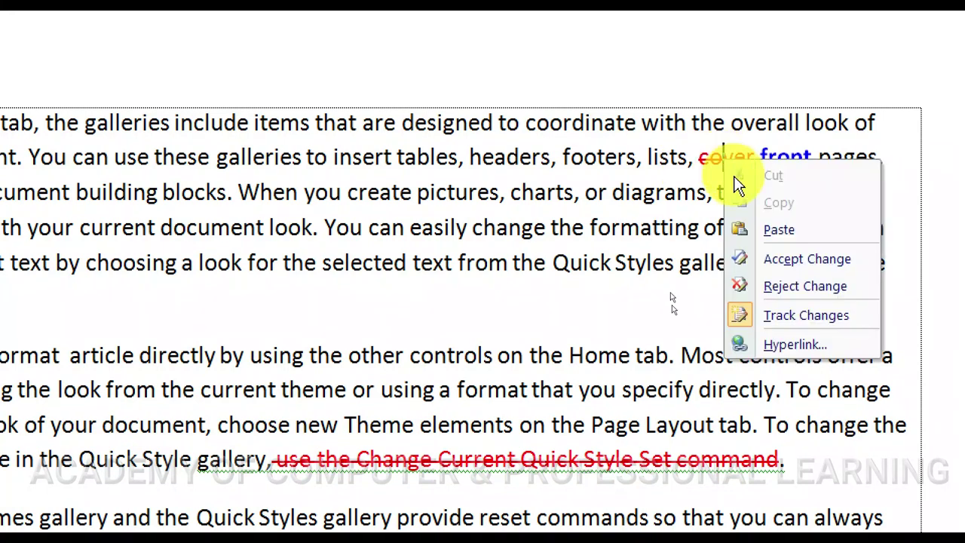
click(767, 285)
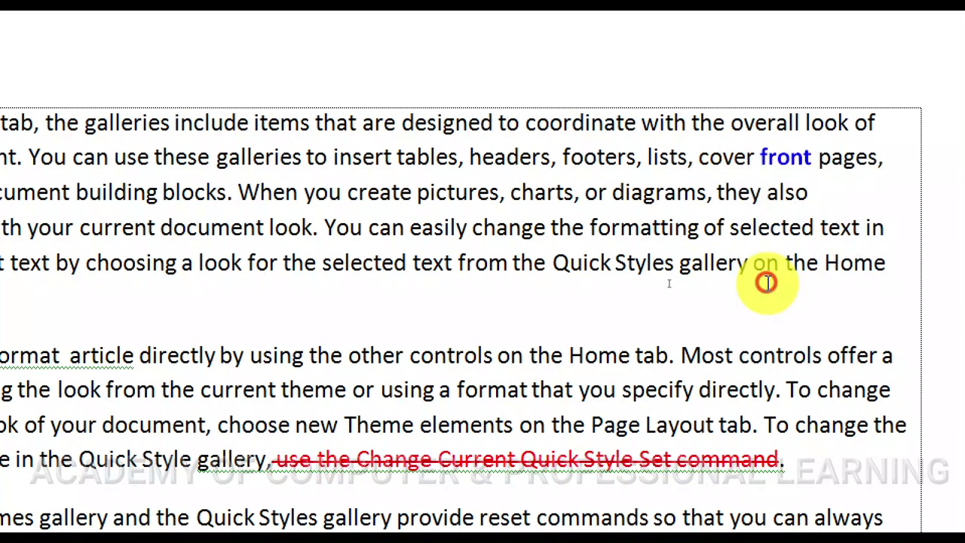
right_click(787, 158)
click(827, 283)
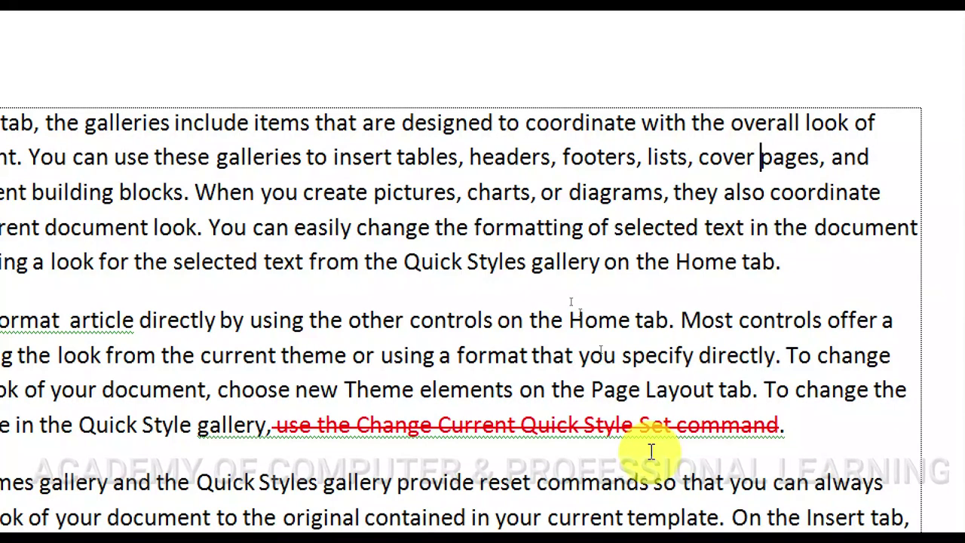
- Ignore the grammar flags in the second paragraph's last sentence and accept the deletion of "use the Change Current Quick Style Set command"
scroll(651, 451, down, 2)
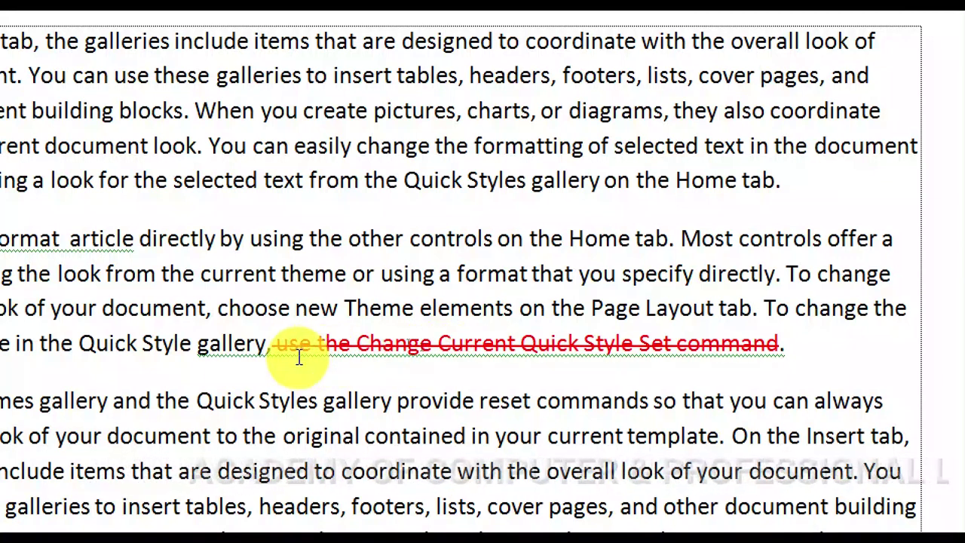
right_click(238, 356)
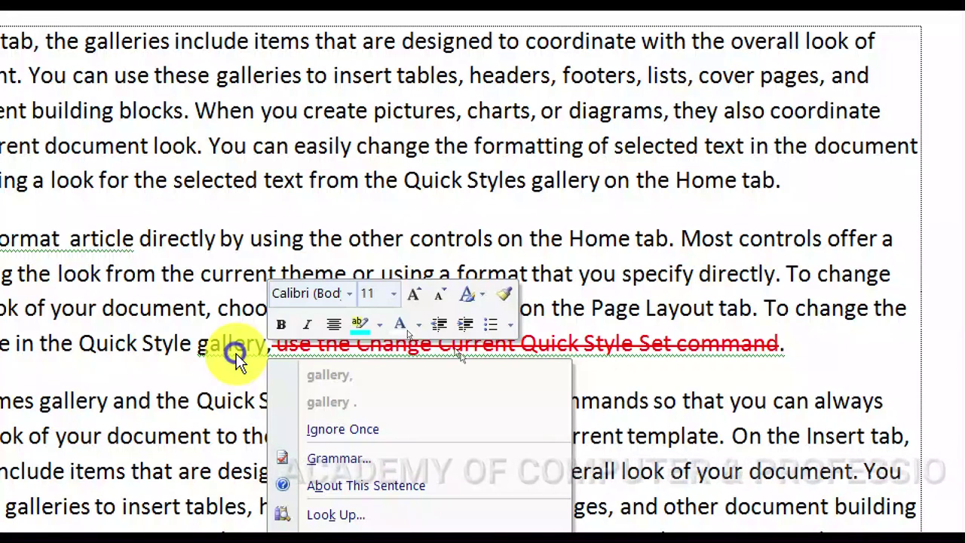
click(346, 430)
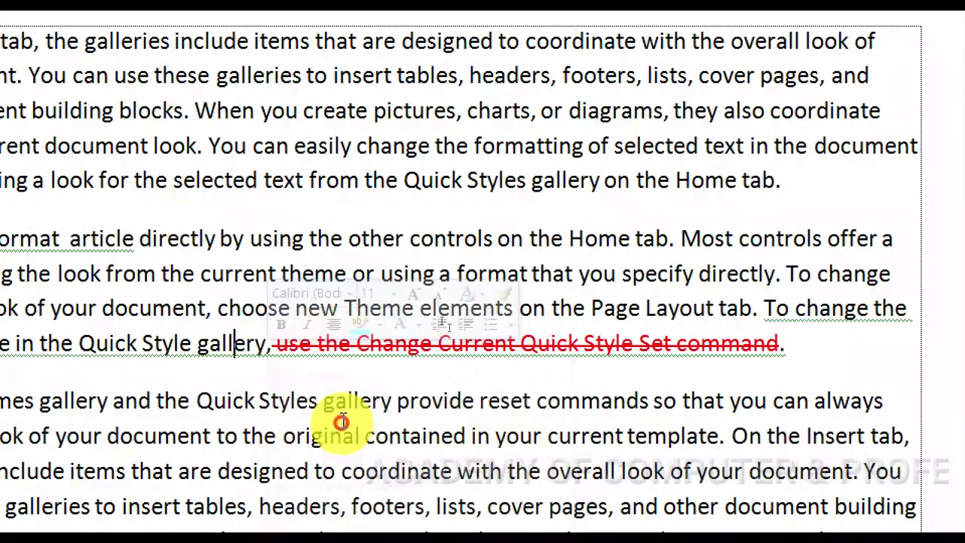
right_click(327, 347)
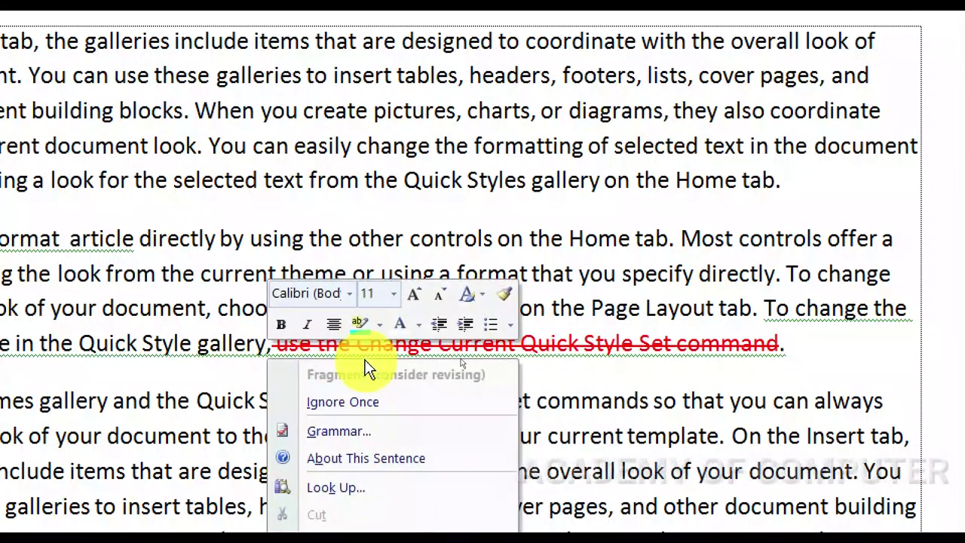
click(348, 402)
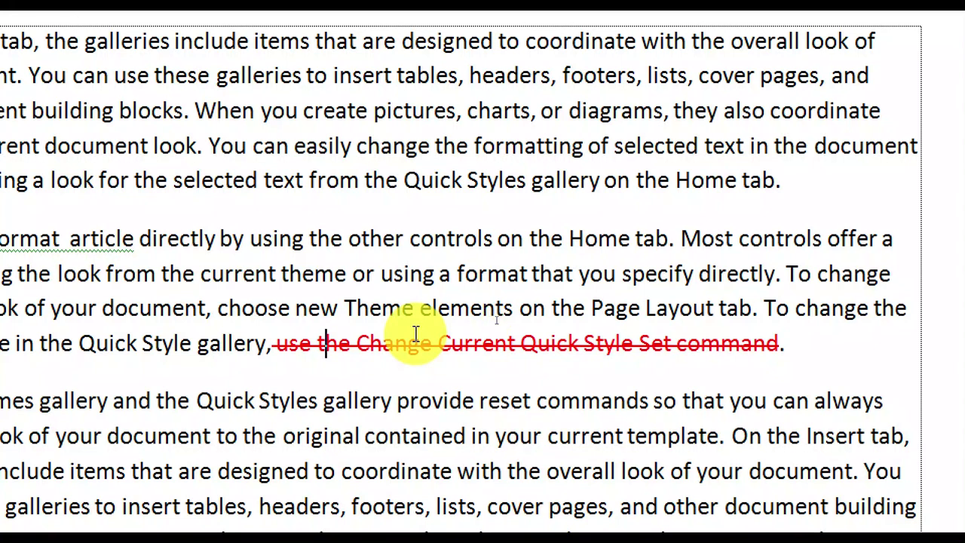
right_click(494, 330)
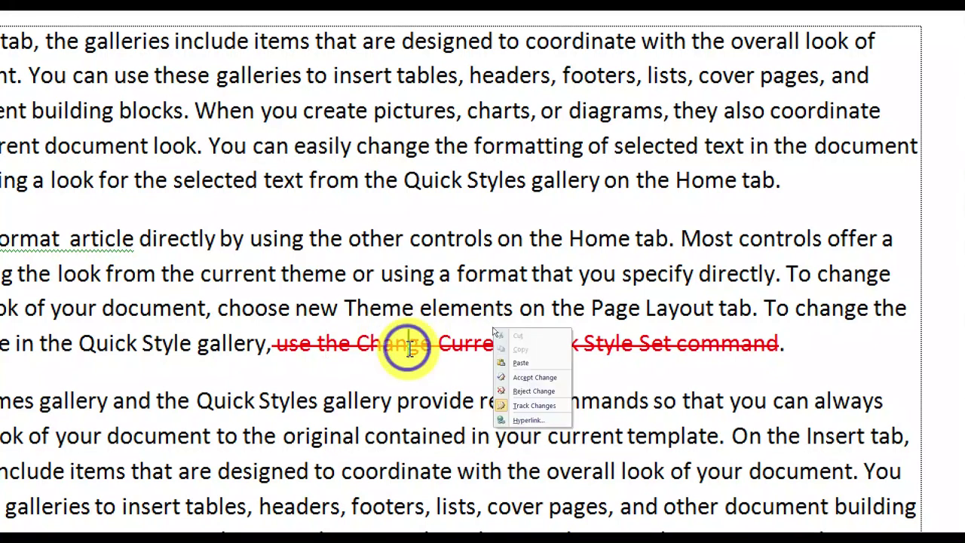
click(470, 450)
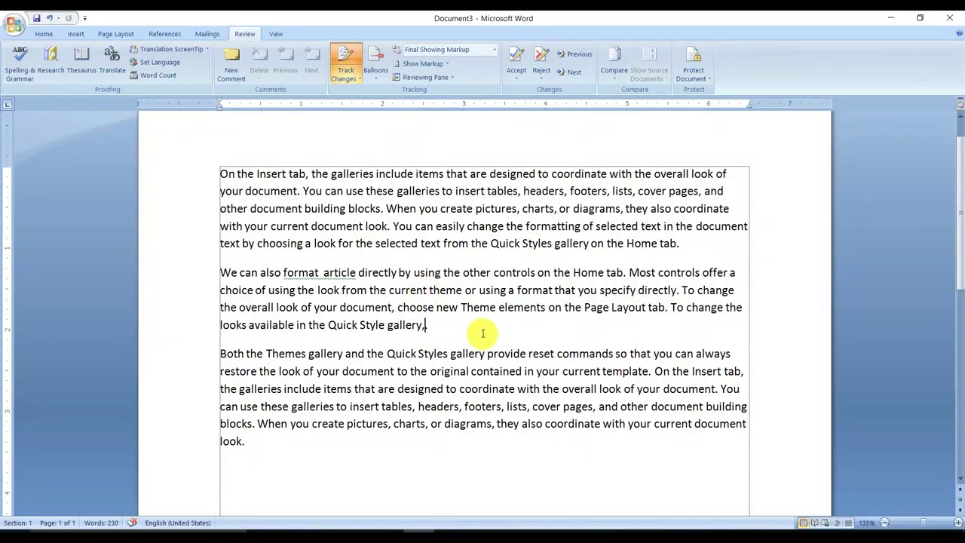
click(352, 57)
text(.)
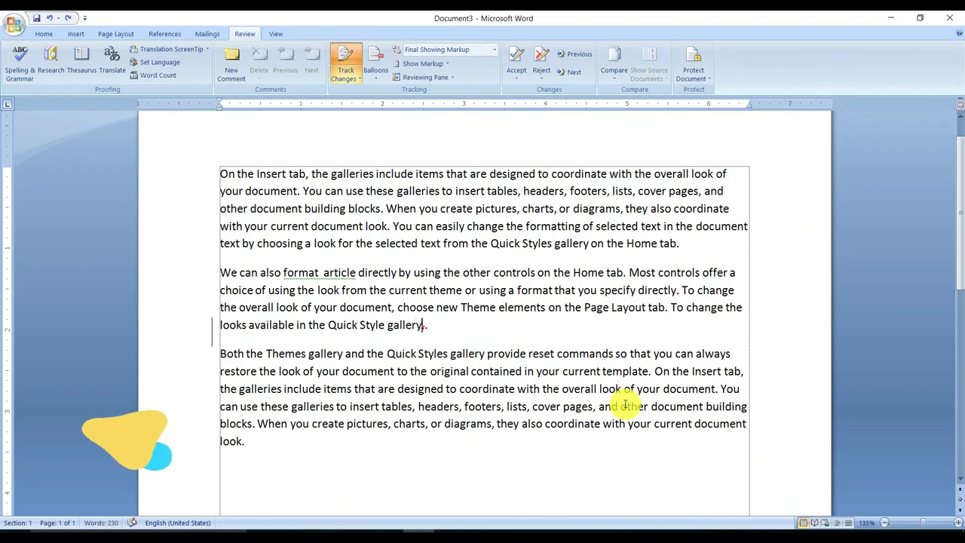
key(ctrl+z)
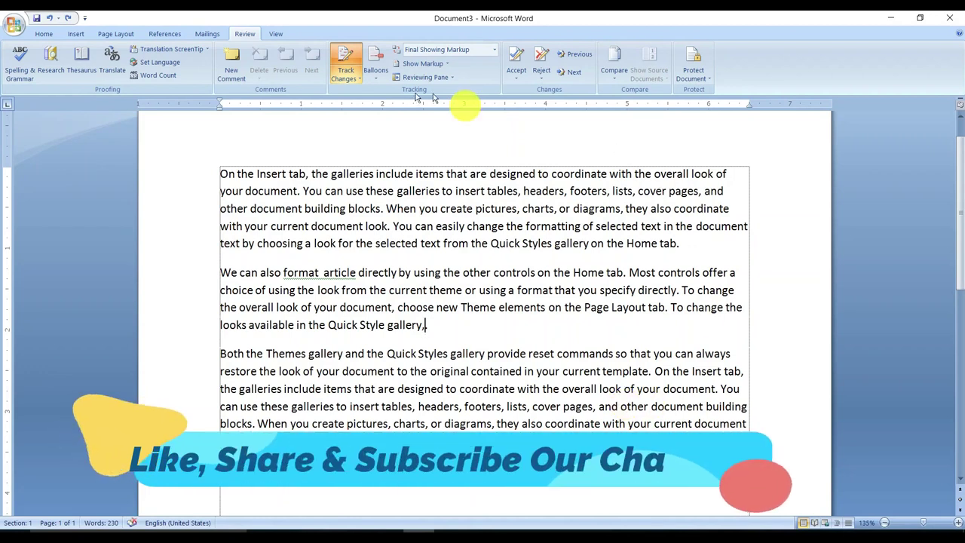
- Turn off Track Changes and delete the comma after "gallery" at the end of the second paragraph
click(350, 61)
key(BackSpace)
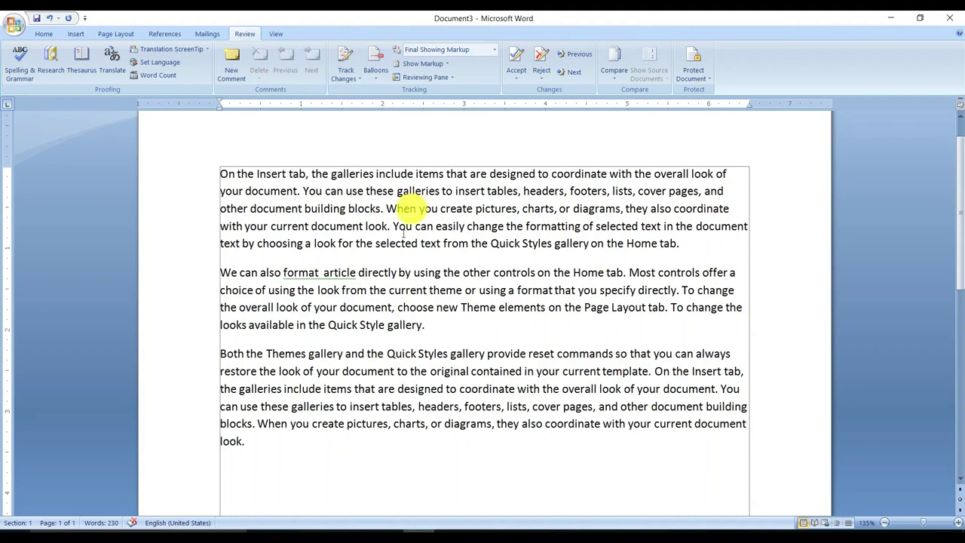
- Turn on Track Changes, insert the filler text "kljlj lkjlkjkl" after "gallery" in the second paragraph, and erase it again
click(347, 56)
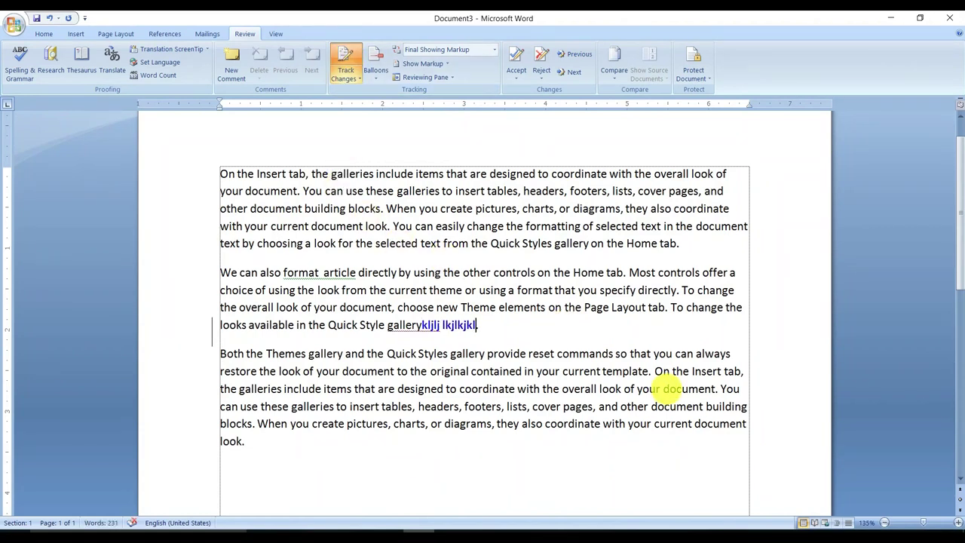
key(BackSpace)
key(BackSpace)
key(BackSpace)
key(BackSpace)
key(BackSpace)
key(BackSpace)
key(BackSpace)
key(BackSpace)
key(BackSpace)
key(BackSpace)
key(BackSpace)
key(BackSpace)
key(BackSpace)
key(BackSpace)
key(BackSpace)
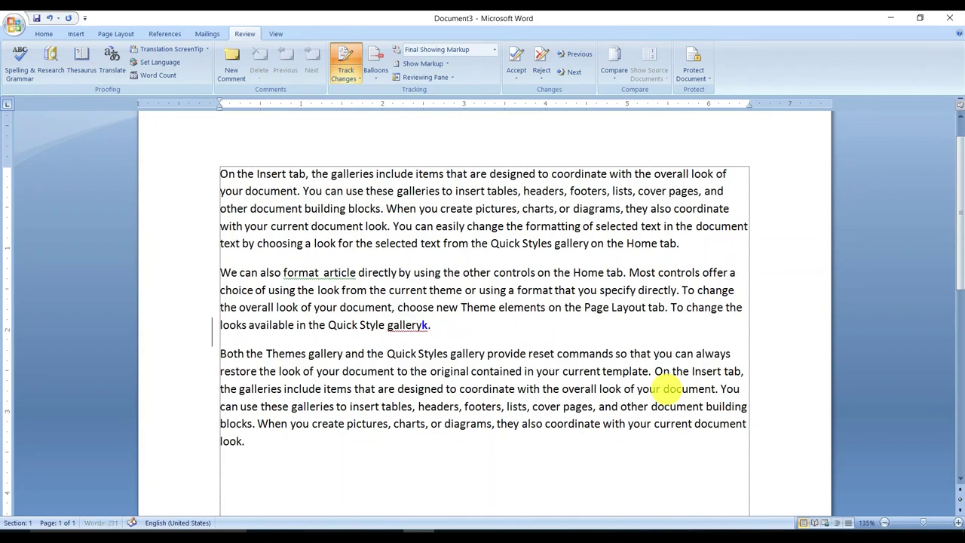
- Delete "le gallery" at the end of the second paragraph as a tracked deletion
key(BackSpace)
key(BackSpace)
key(BackSpace)
key(BackSpace)
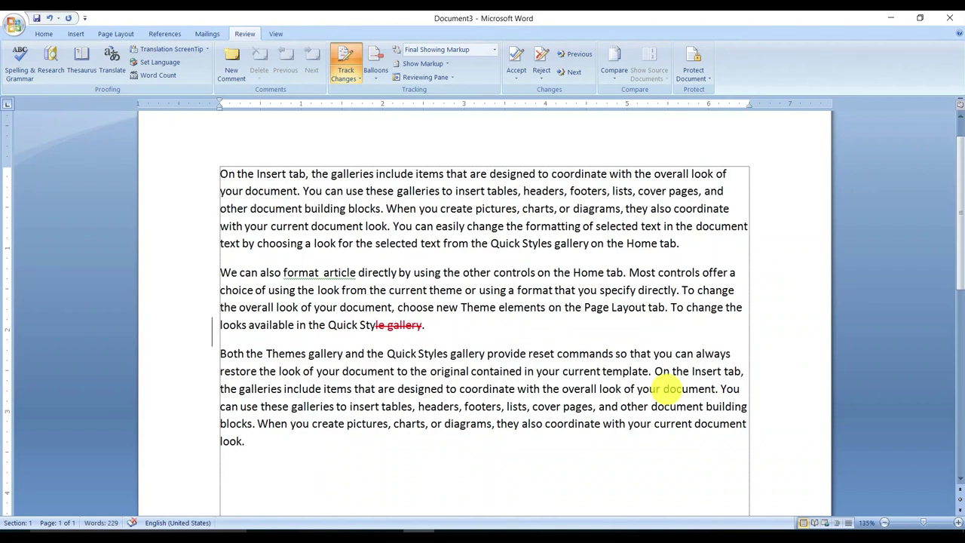
- Undo the tracked deletion of "le gallery" in the second paragraph
key(ctrl+z)
key(ctrl+z)
key(ctrl+z)
key(ctrl+z)
key(ctrl+z)
key(ctrl+z)
key(ctrl+z)
key(ctrl+z)
key(ctrl+z)
key(ctrl+z)
- Turn off Track Changes and add the filler text "iouuiou oiuiouu8" after "gallery" at the end of the second paragraph
click(353, 57)
text(iouuiou oiuiouu8.)
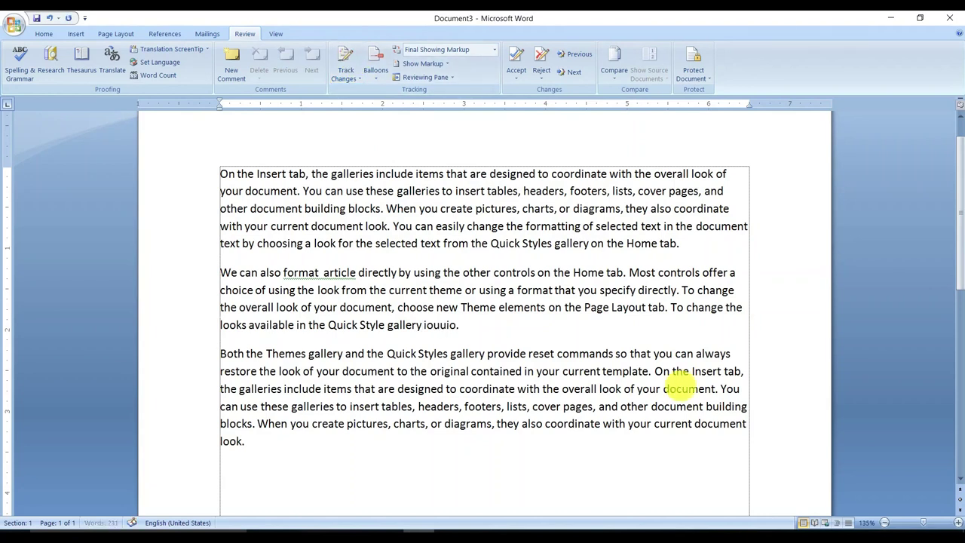